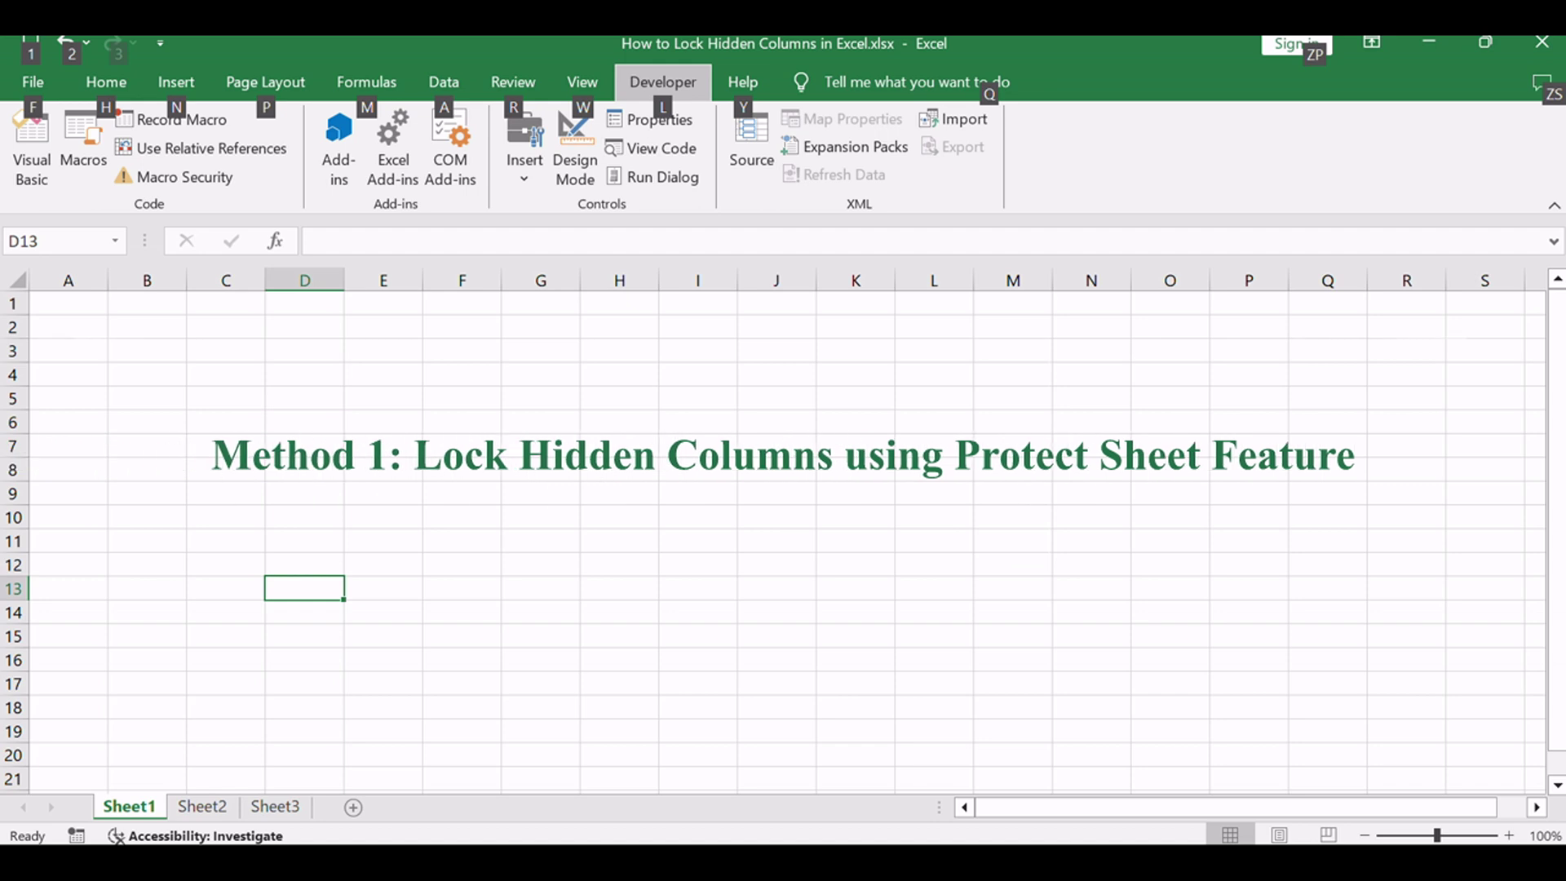
Dismiss the Alt key hints and return to the Sheet2 data tab
key(alt)
key(Escape)
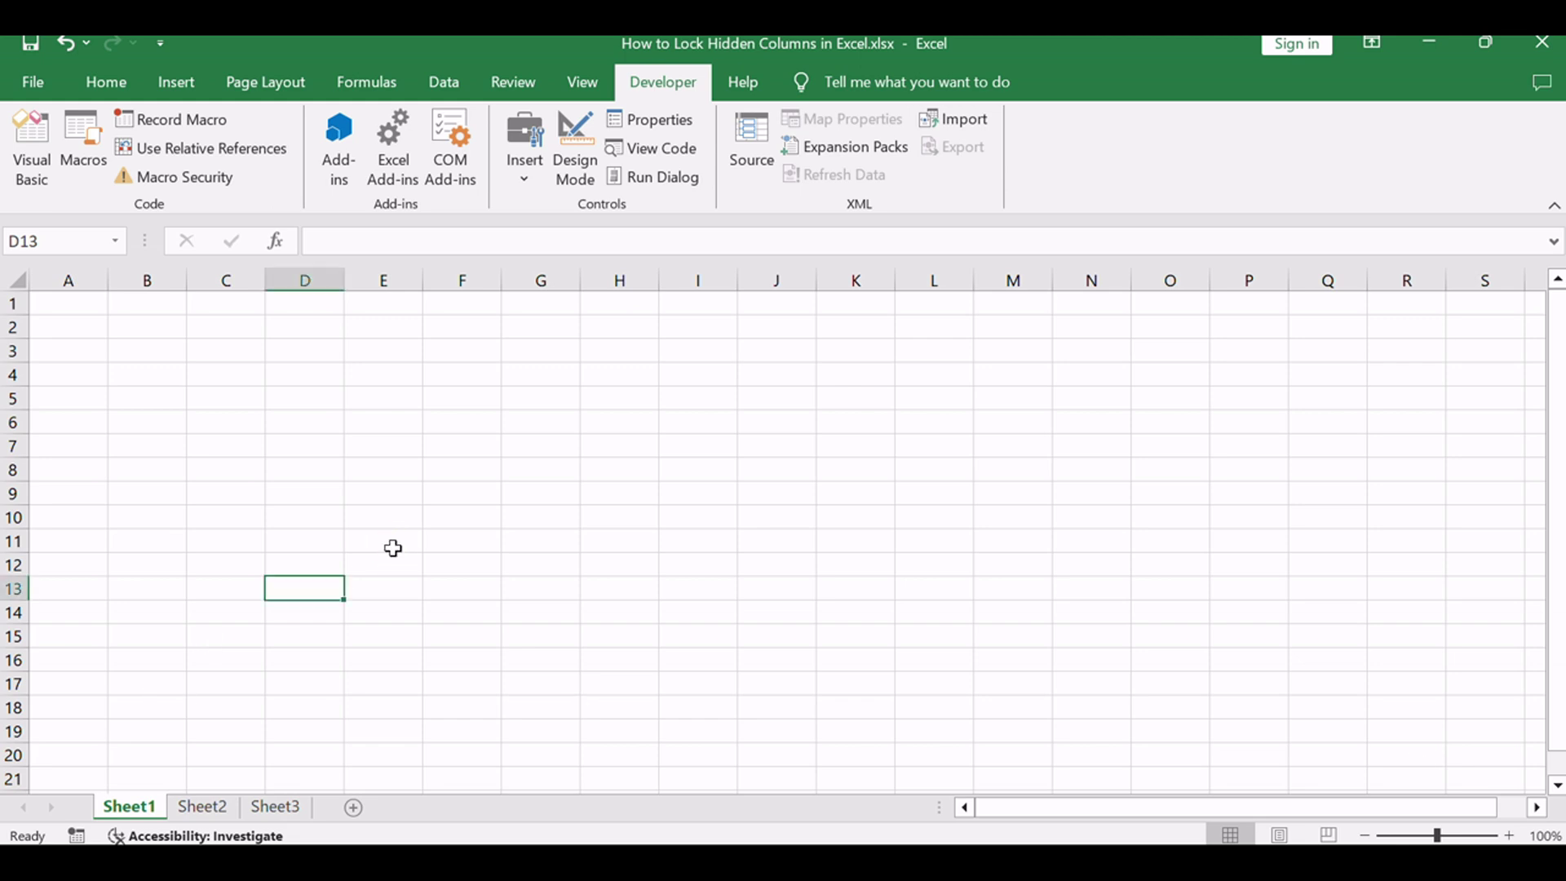
click(204, 807)
Hide column B so the headers jump from A to C
click(608, 619)
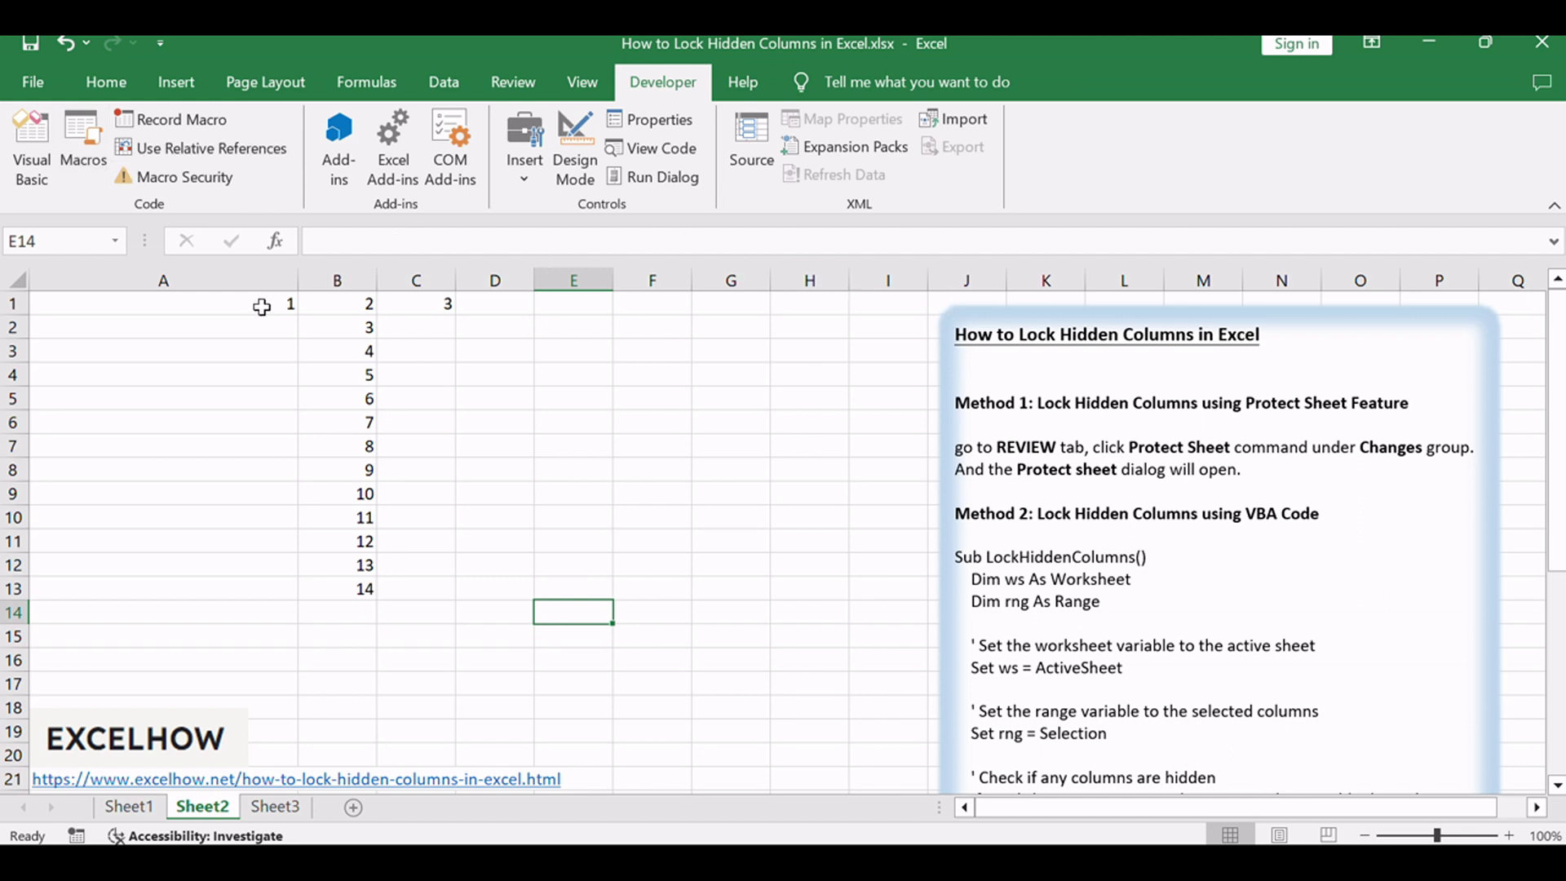
click(340, 279)
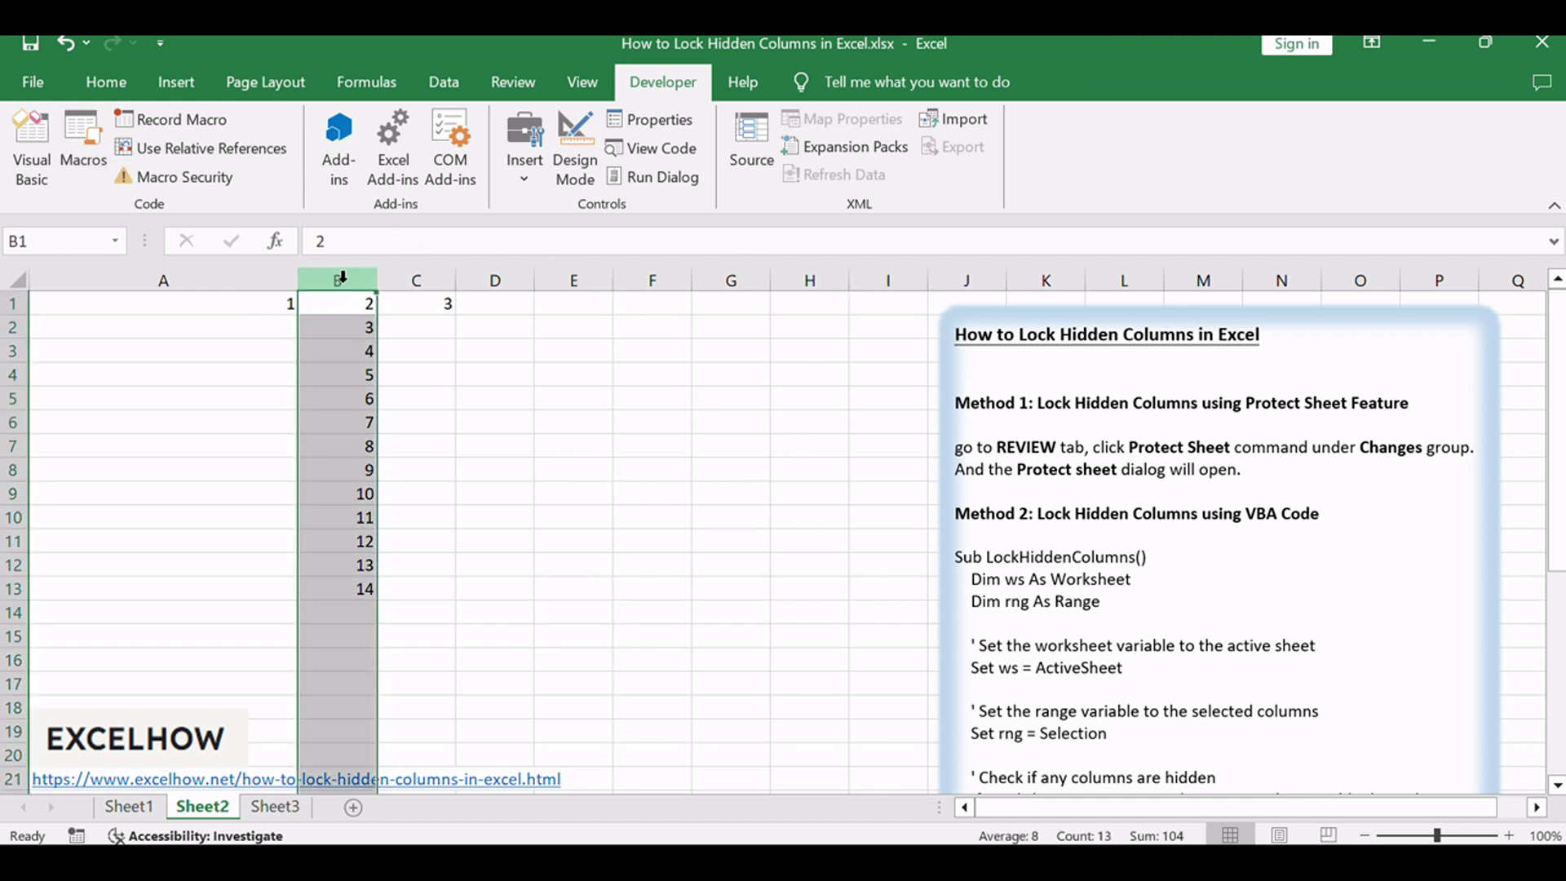
right_click(342, 278)
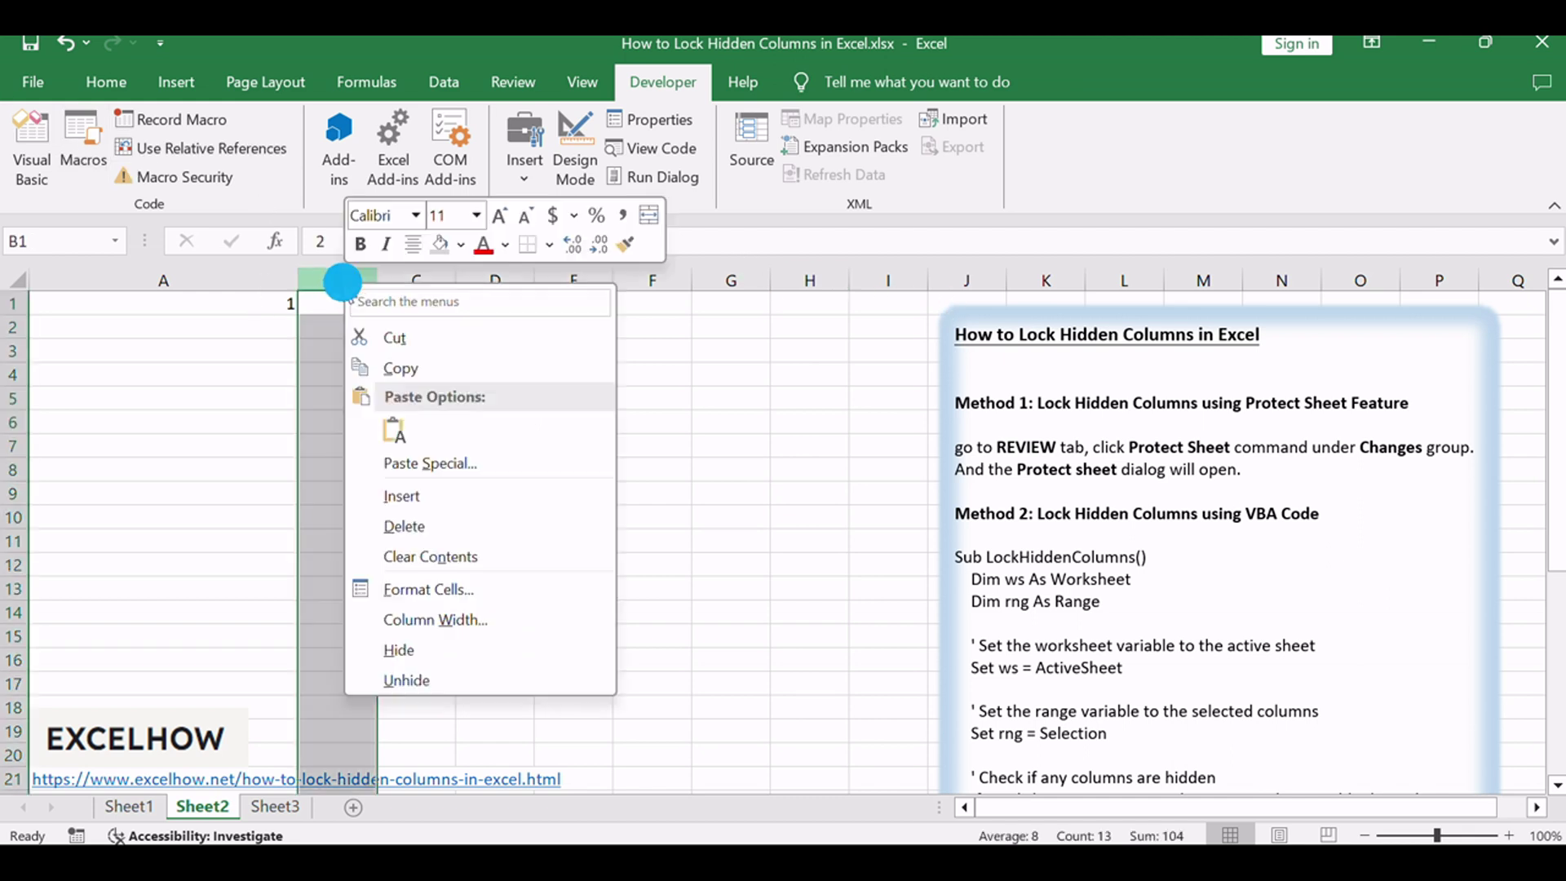
click(418, 649)
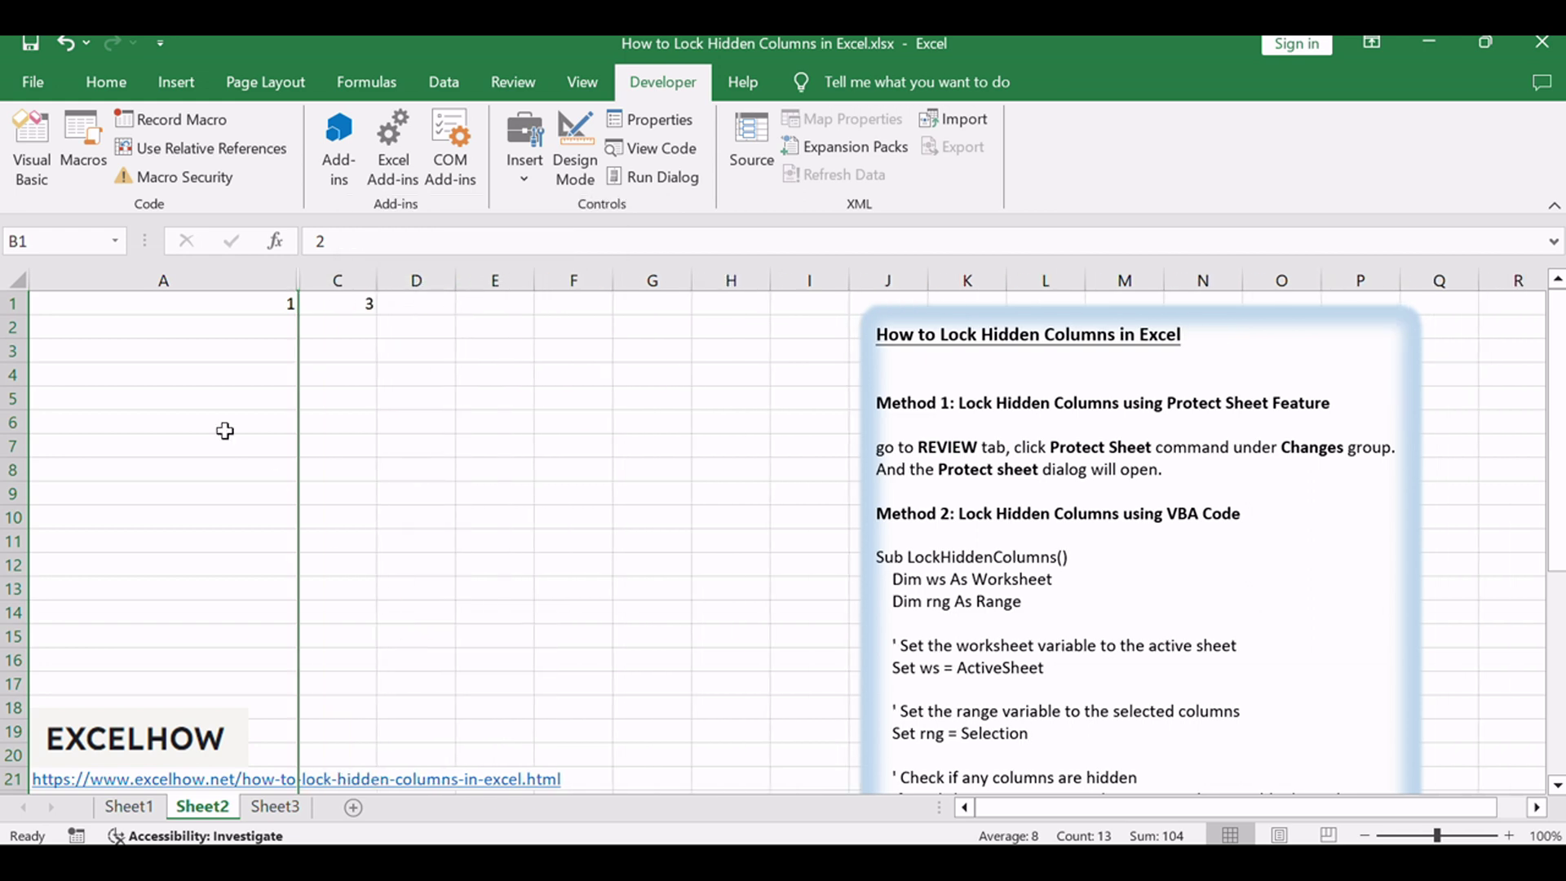
Select the entire worksheet using the Select All corner
drag(102, 280, 513, 305)
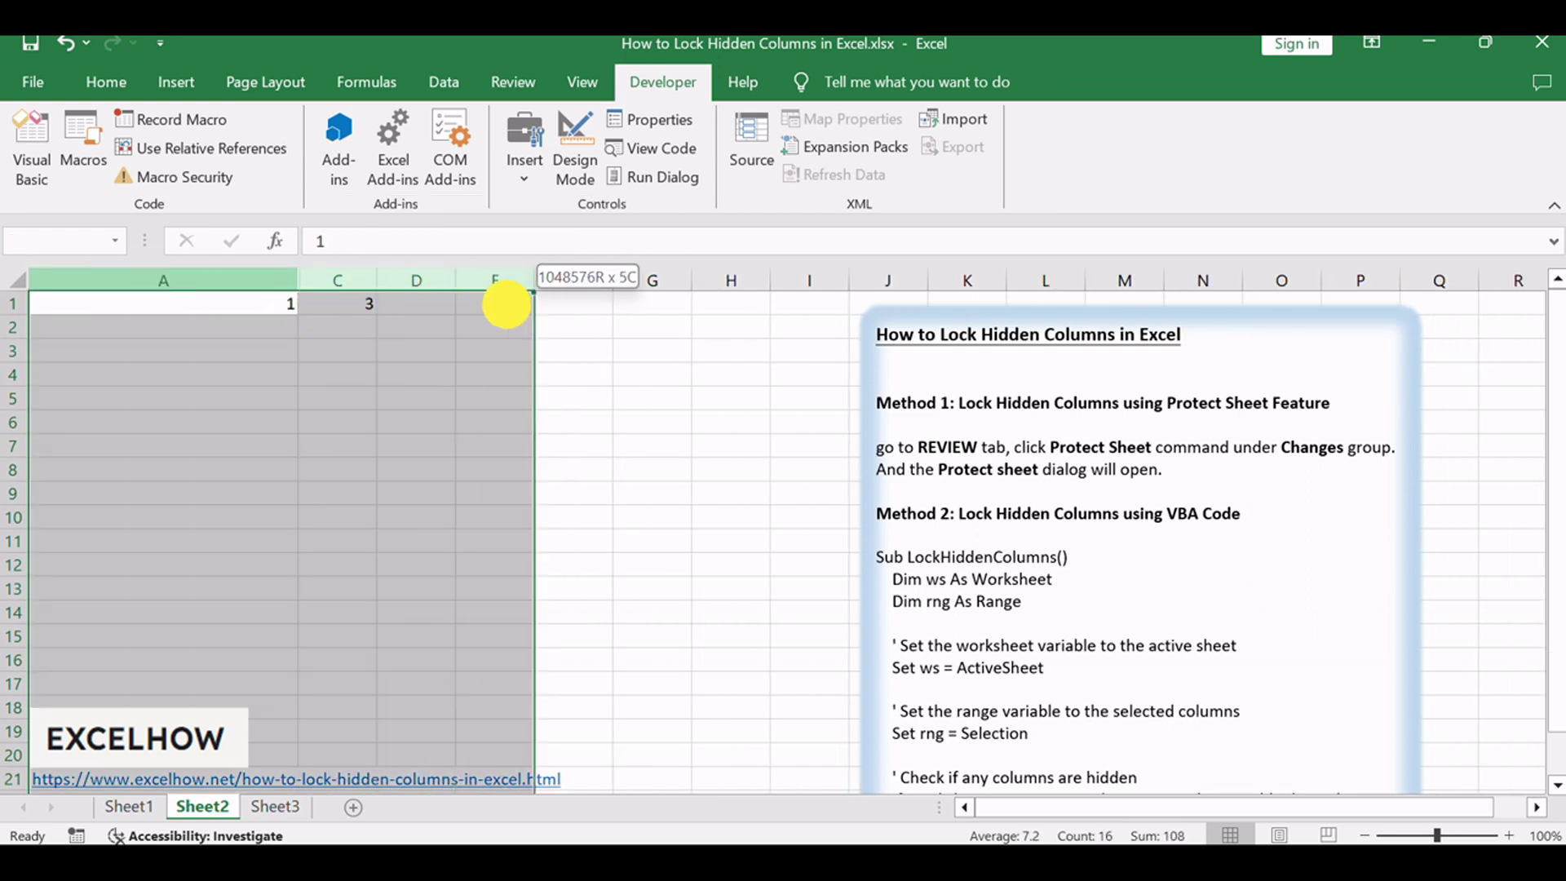
click(20, 280)
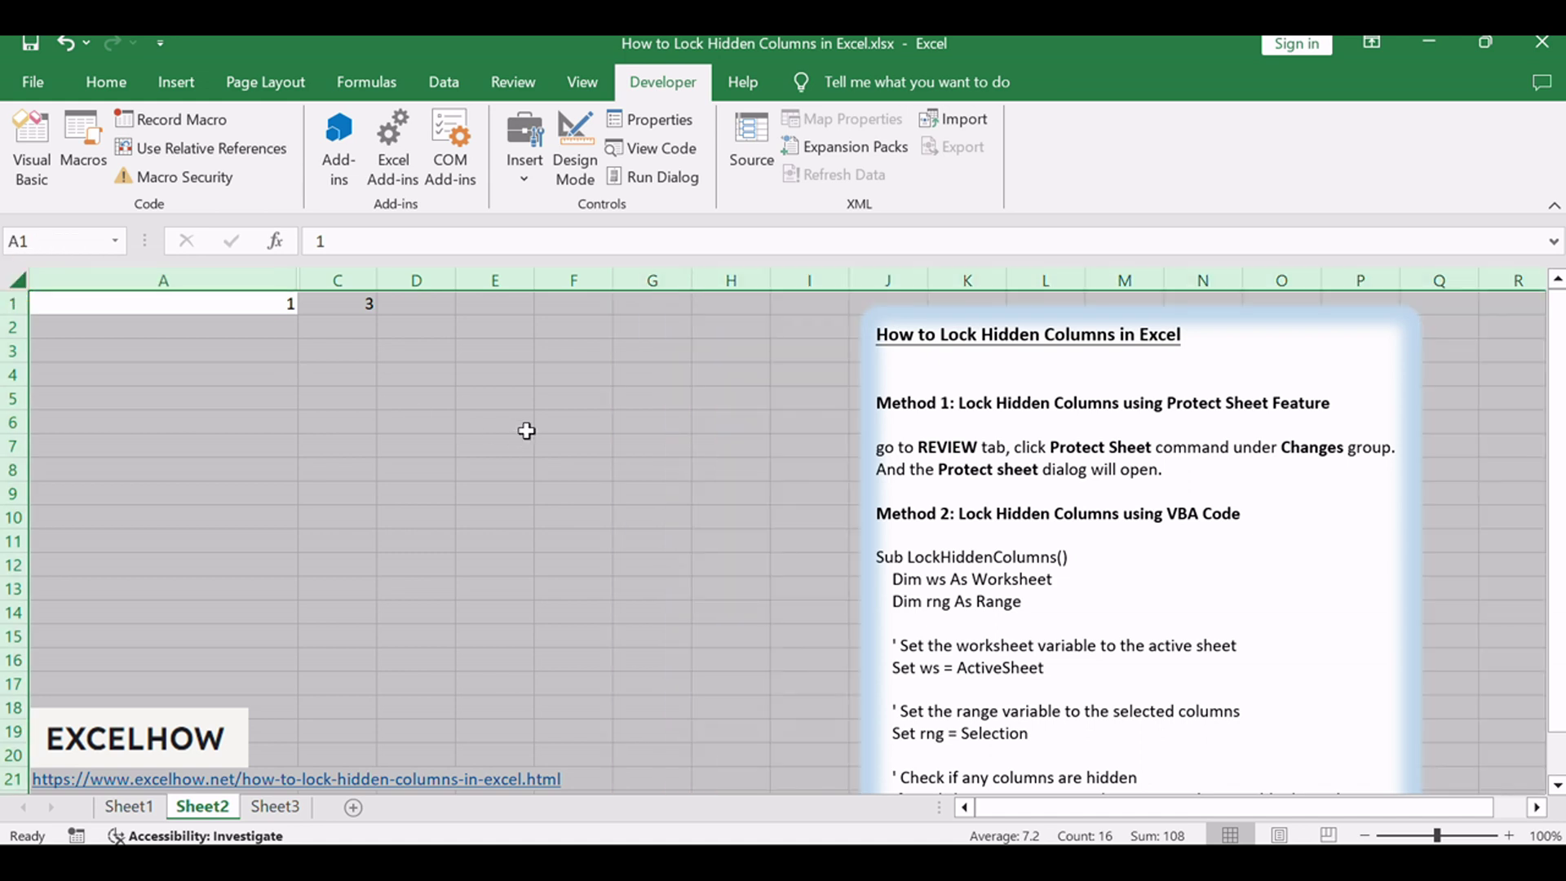
key(alt+F11)
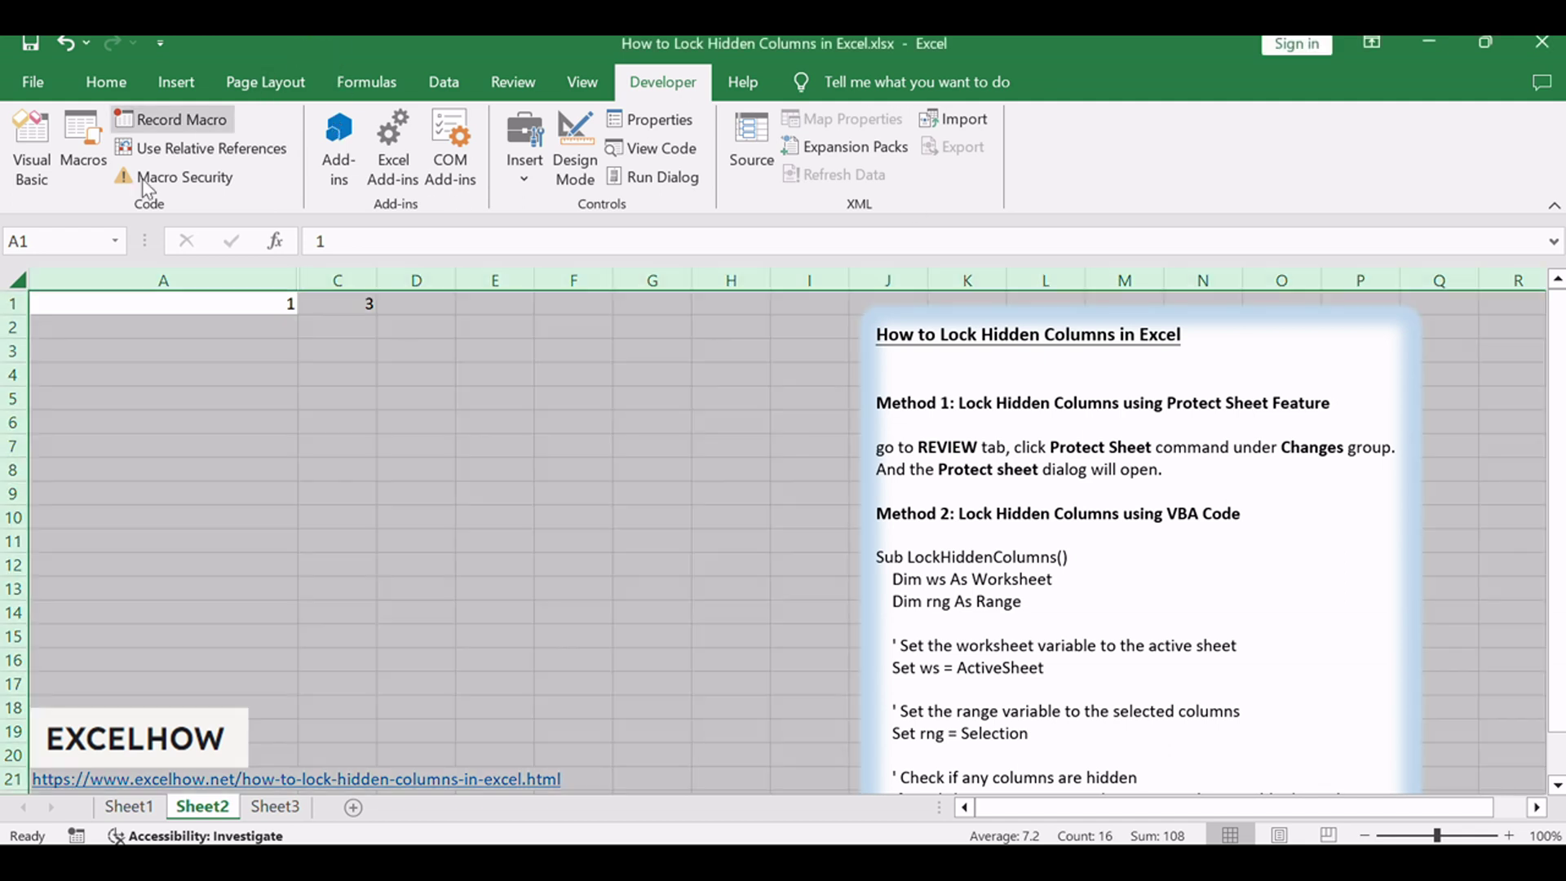
right_click(137, 359)
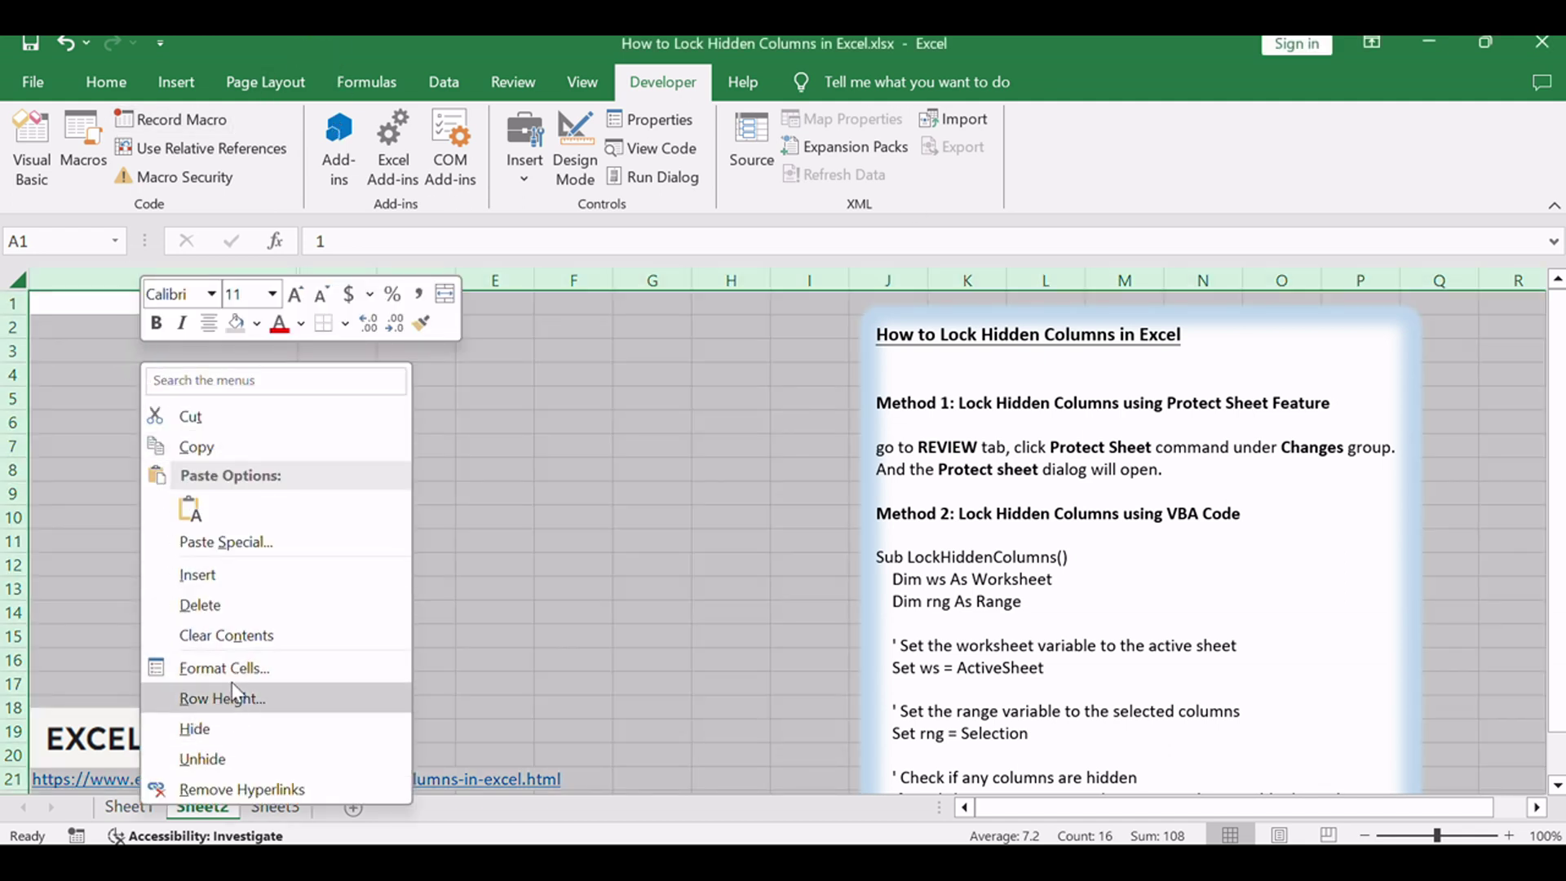
Tick Hidden alongside Locked in Format Cells protection for every cell
click(339, 665)
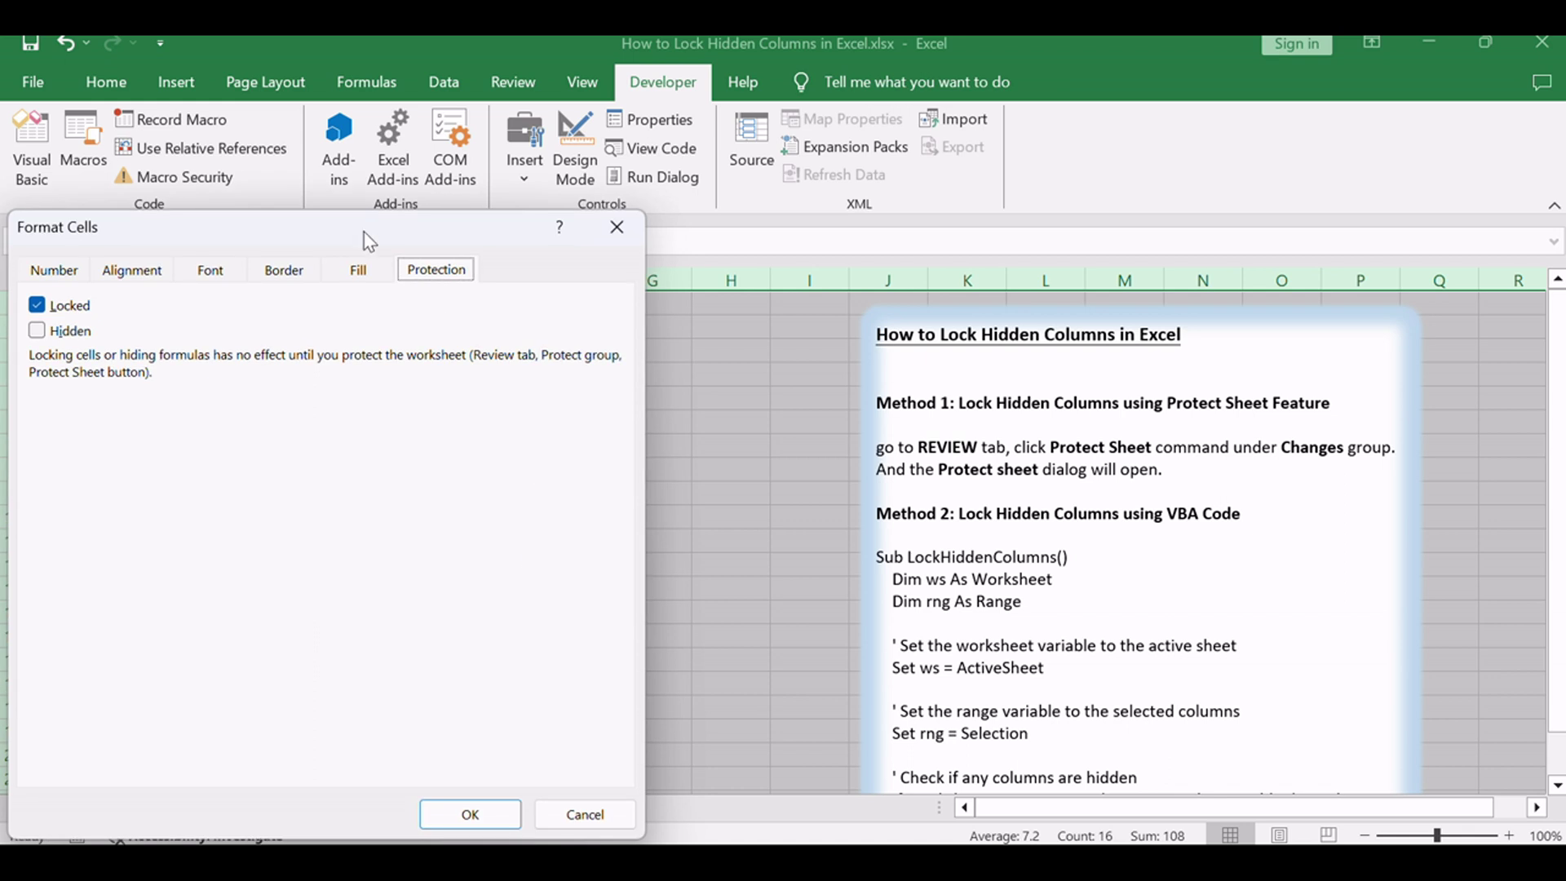
drag(363, 237, 664, 238)
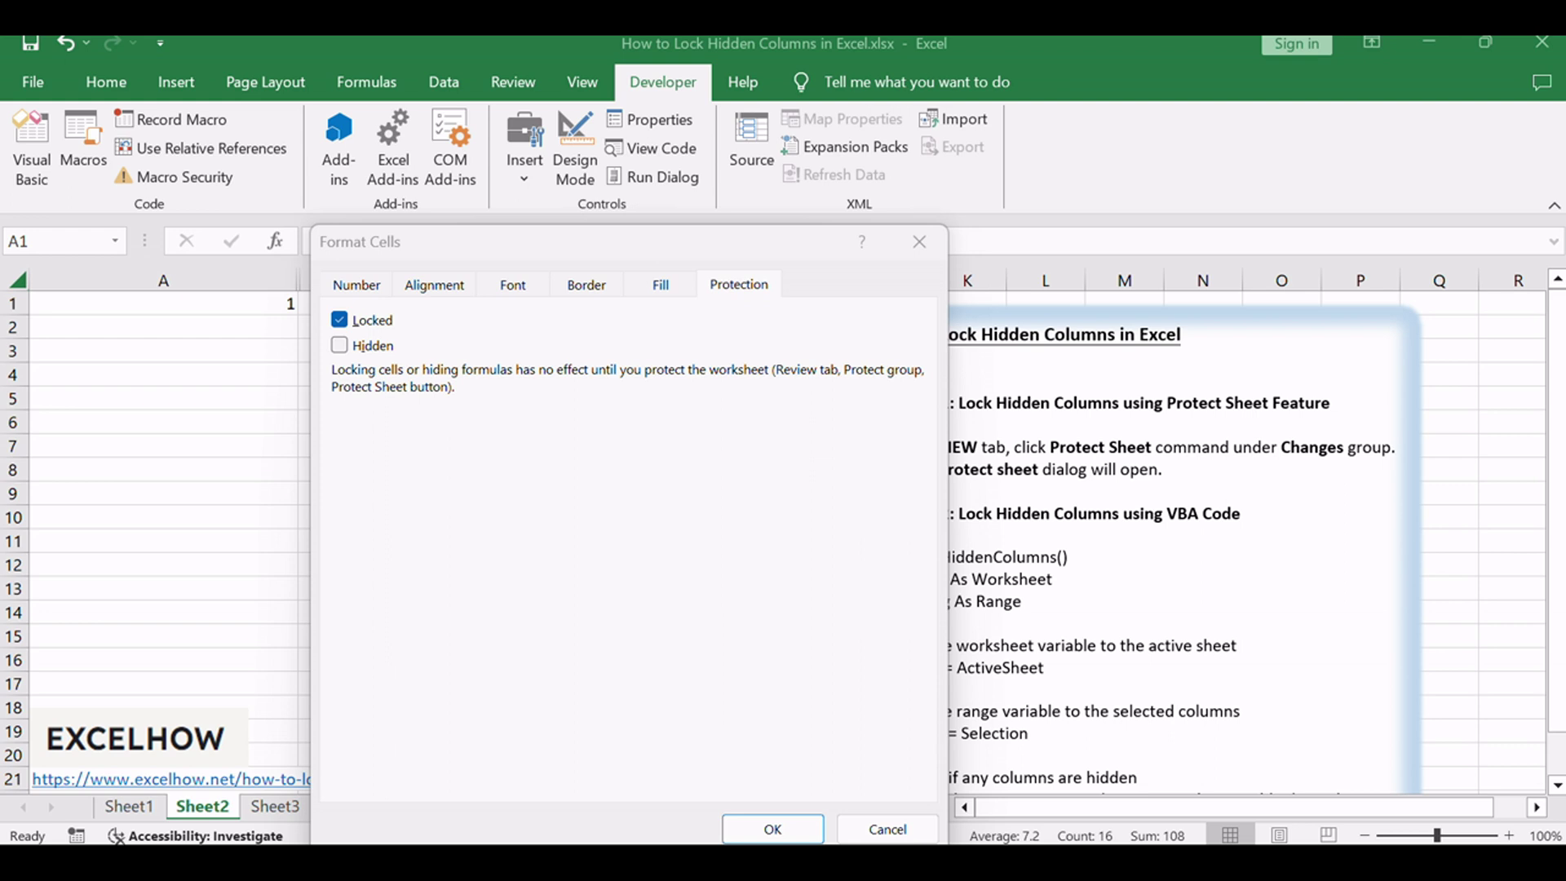
click(713, 287)
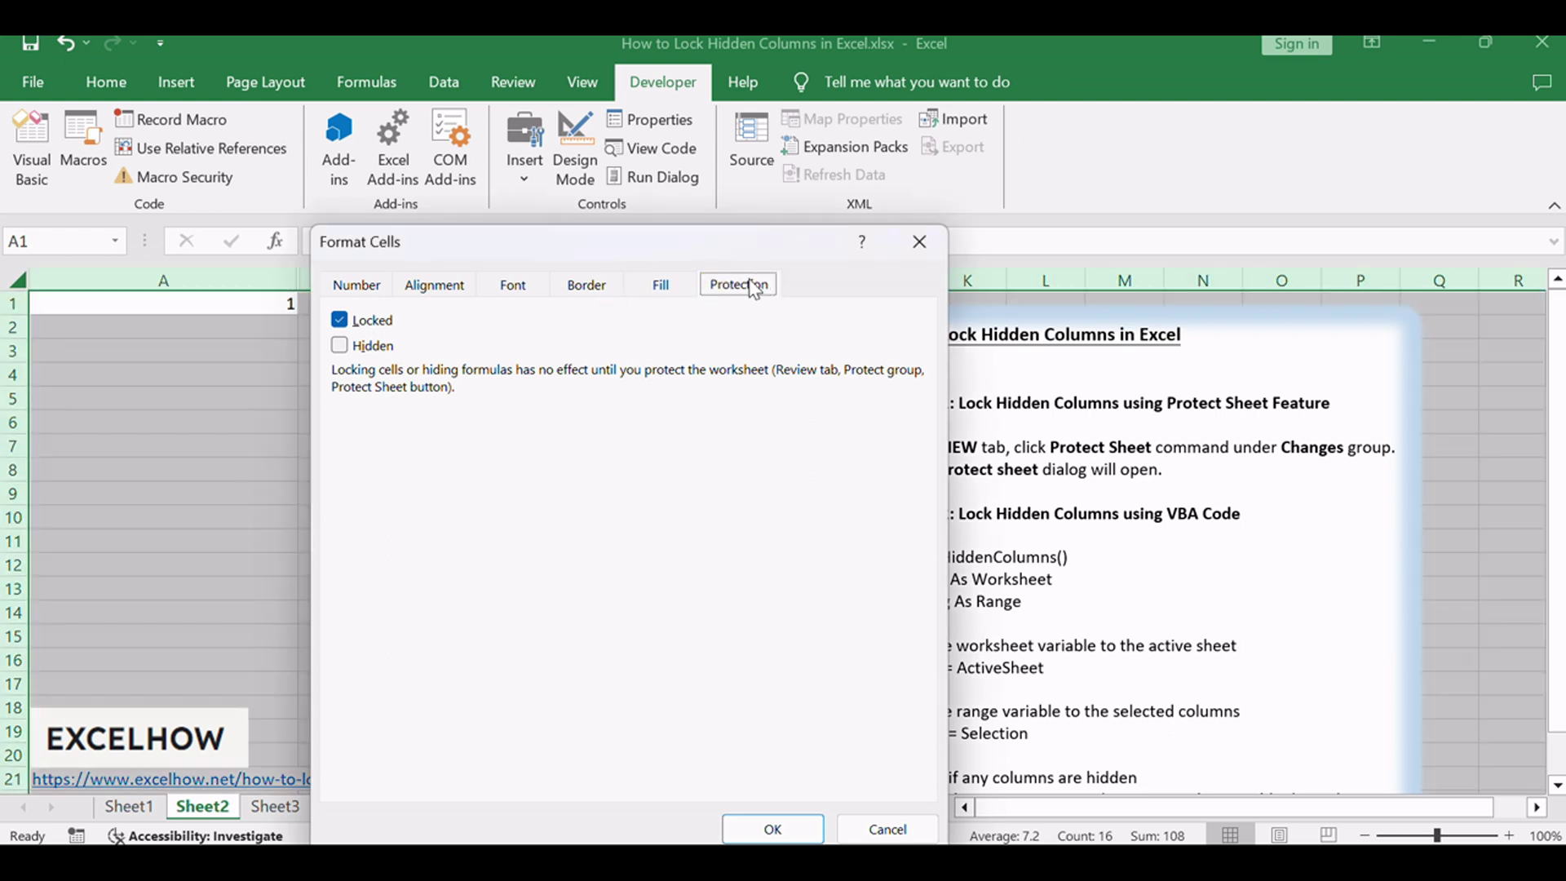
click(368, 342)
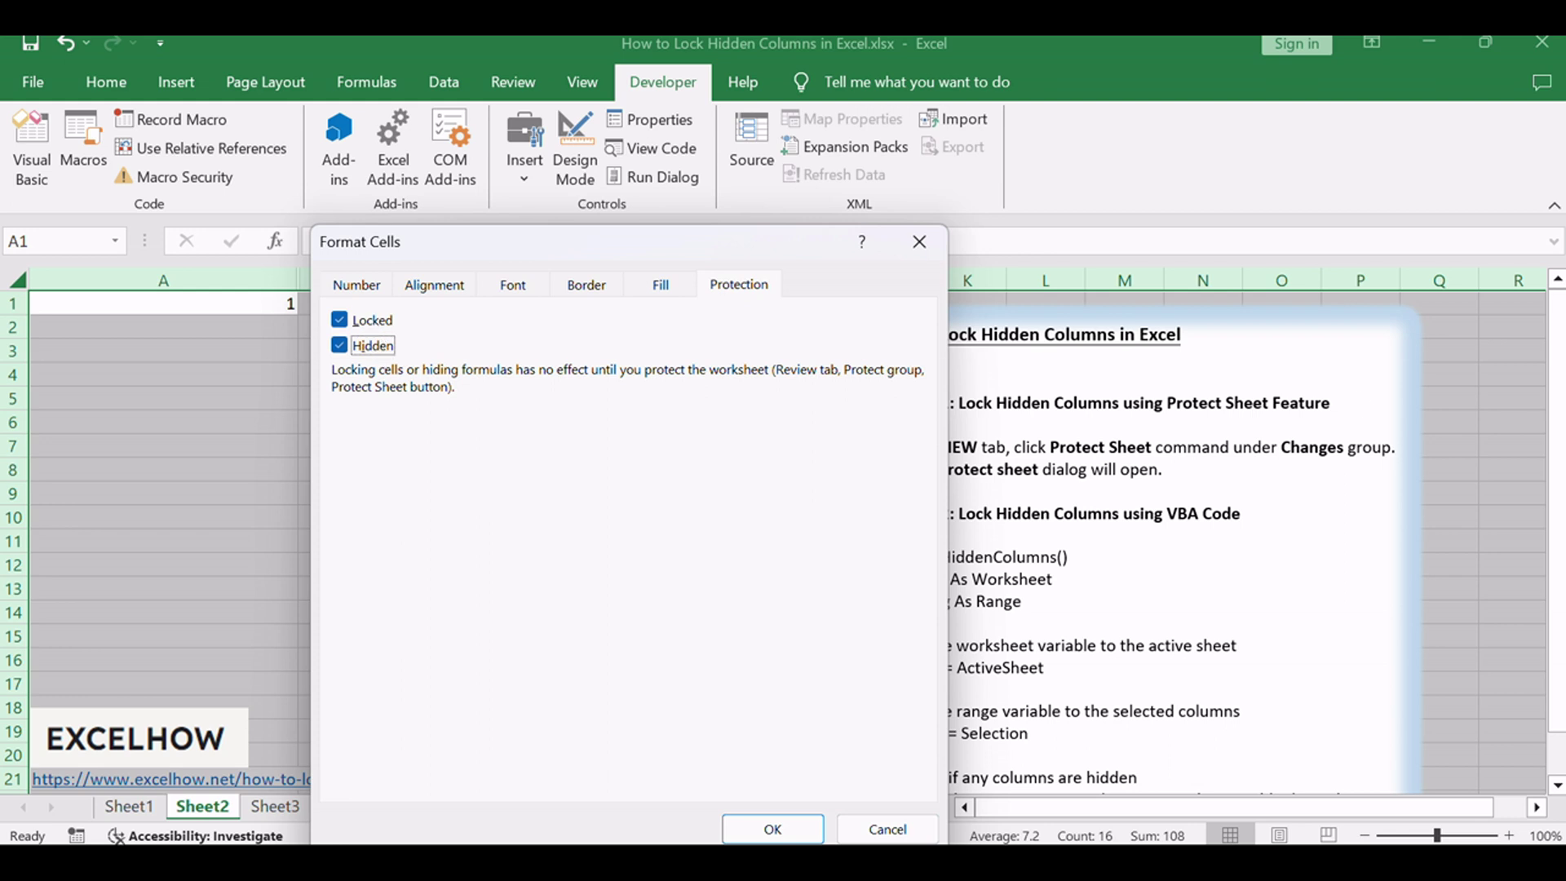
click(795, 828)
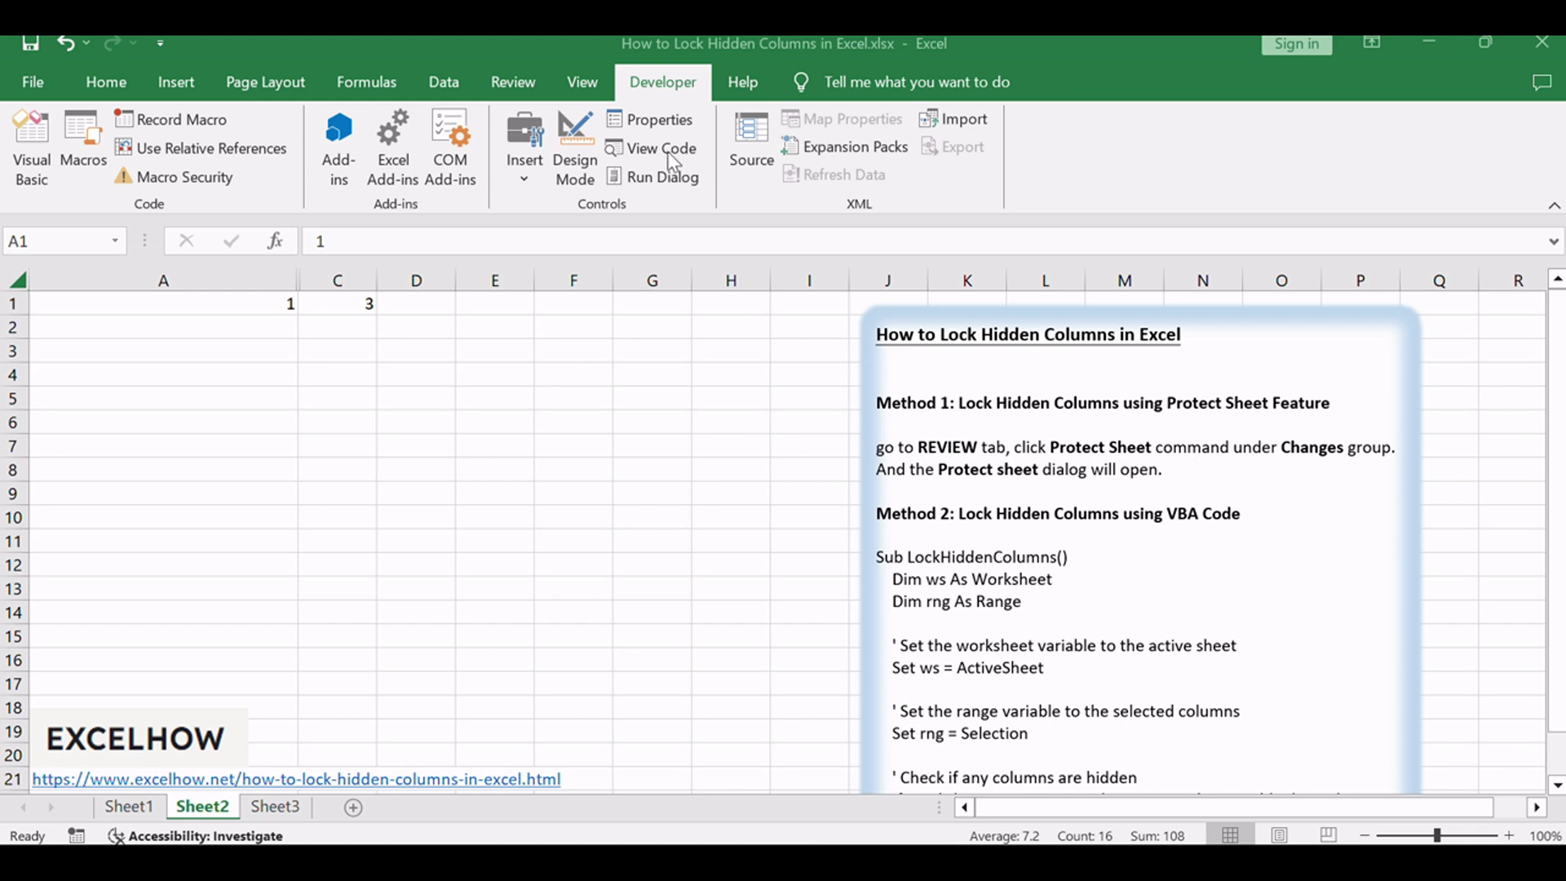
click(512, 81)
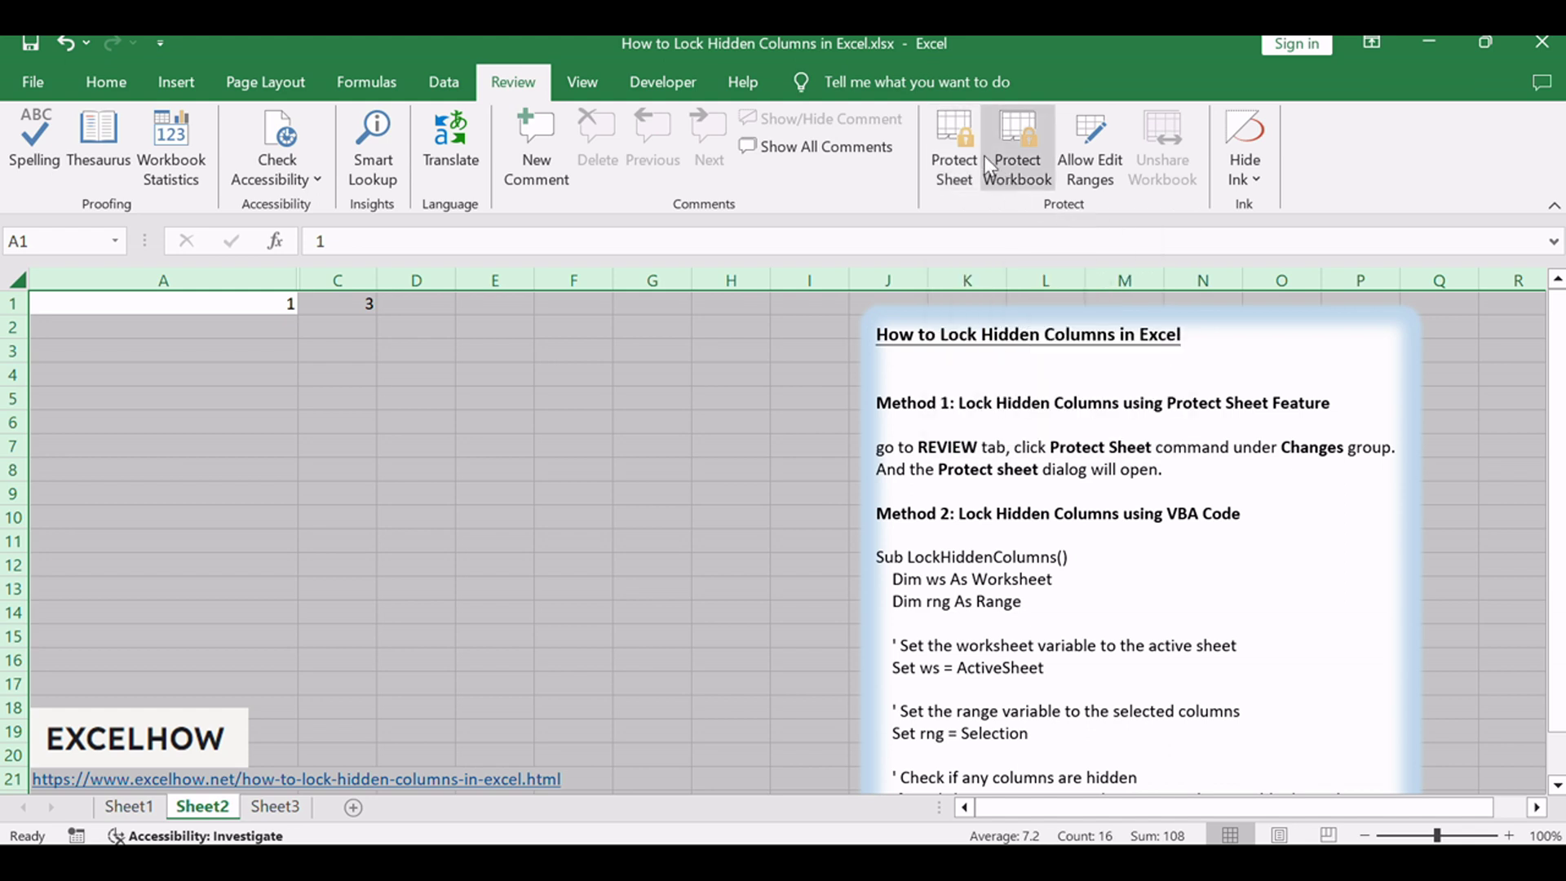
click(952, 147)
drag(315, 341, 494, 204)
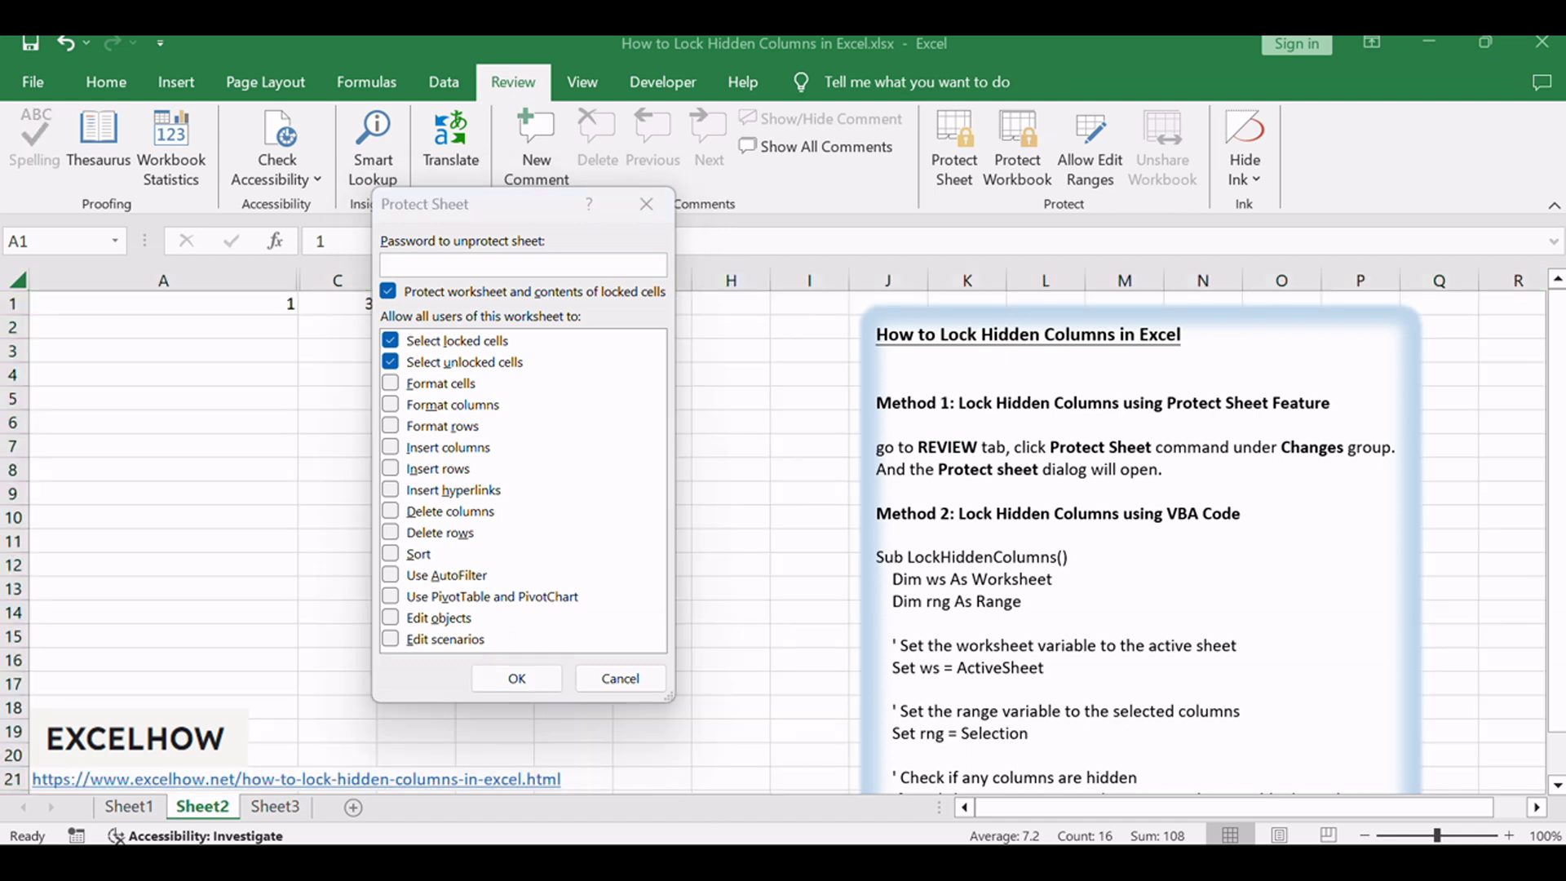
click(486, 265)
text(123)
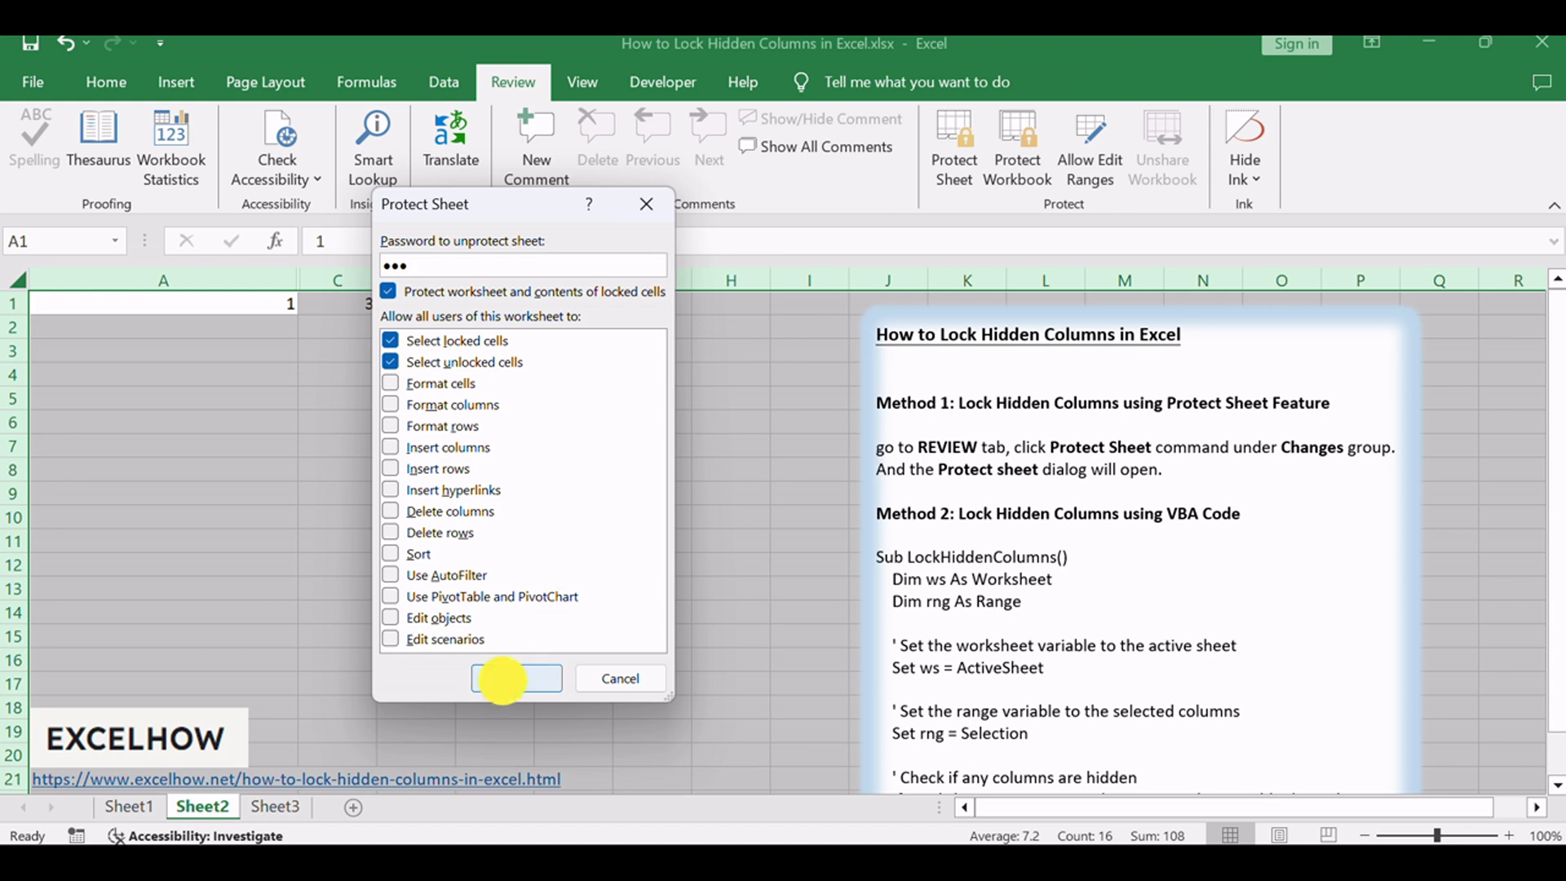
click(510, 676)
text(123)
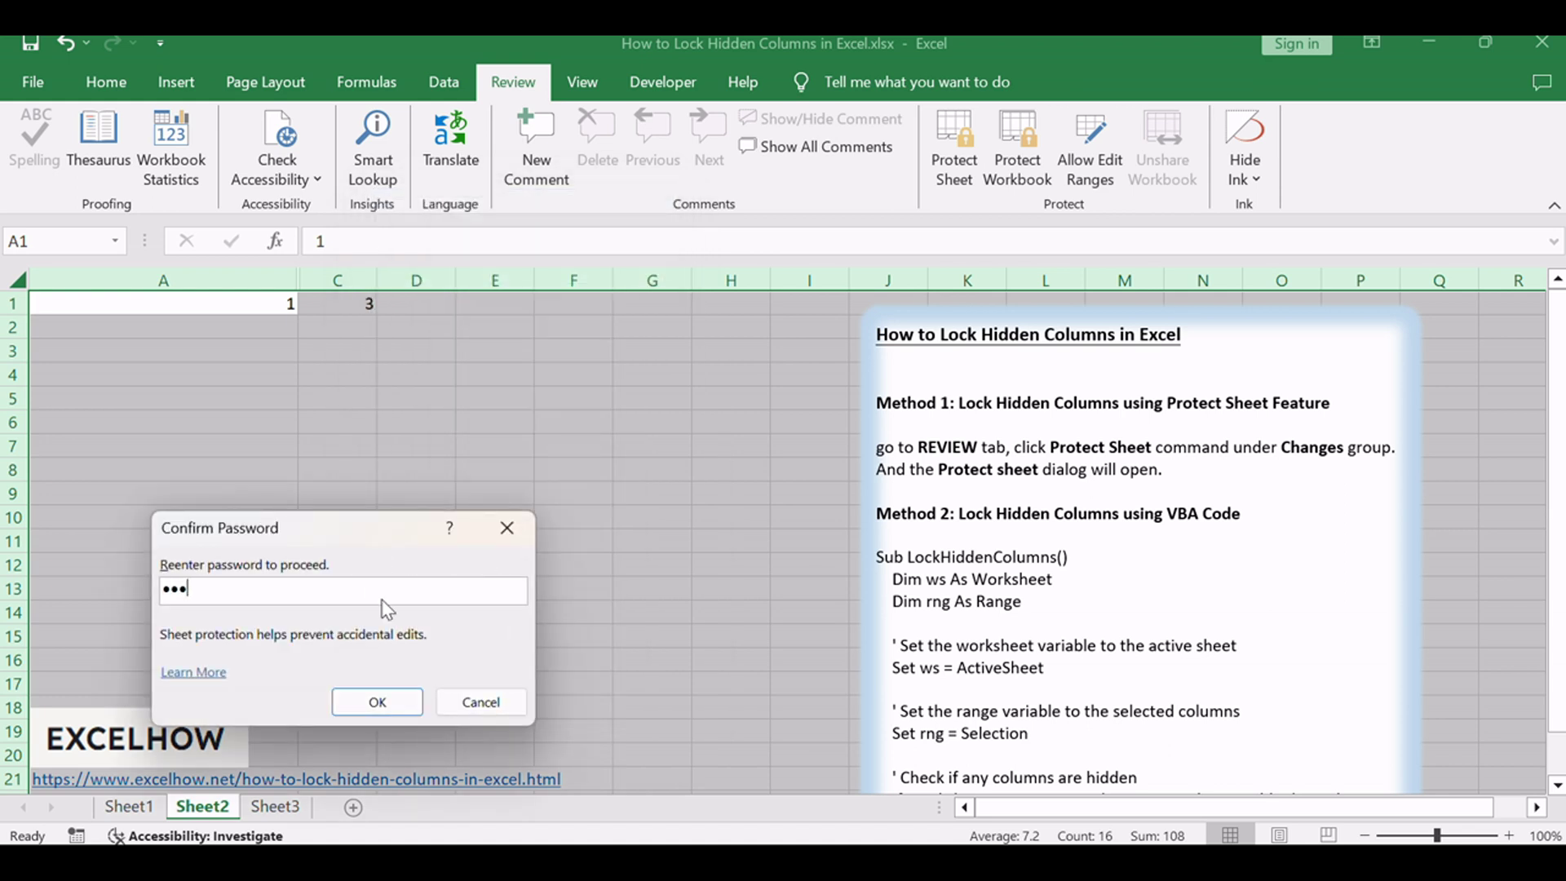
click(390, 713)
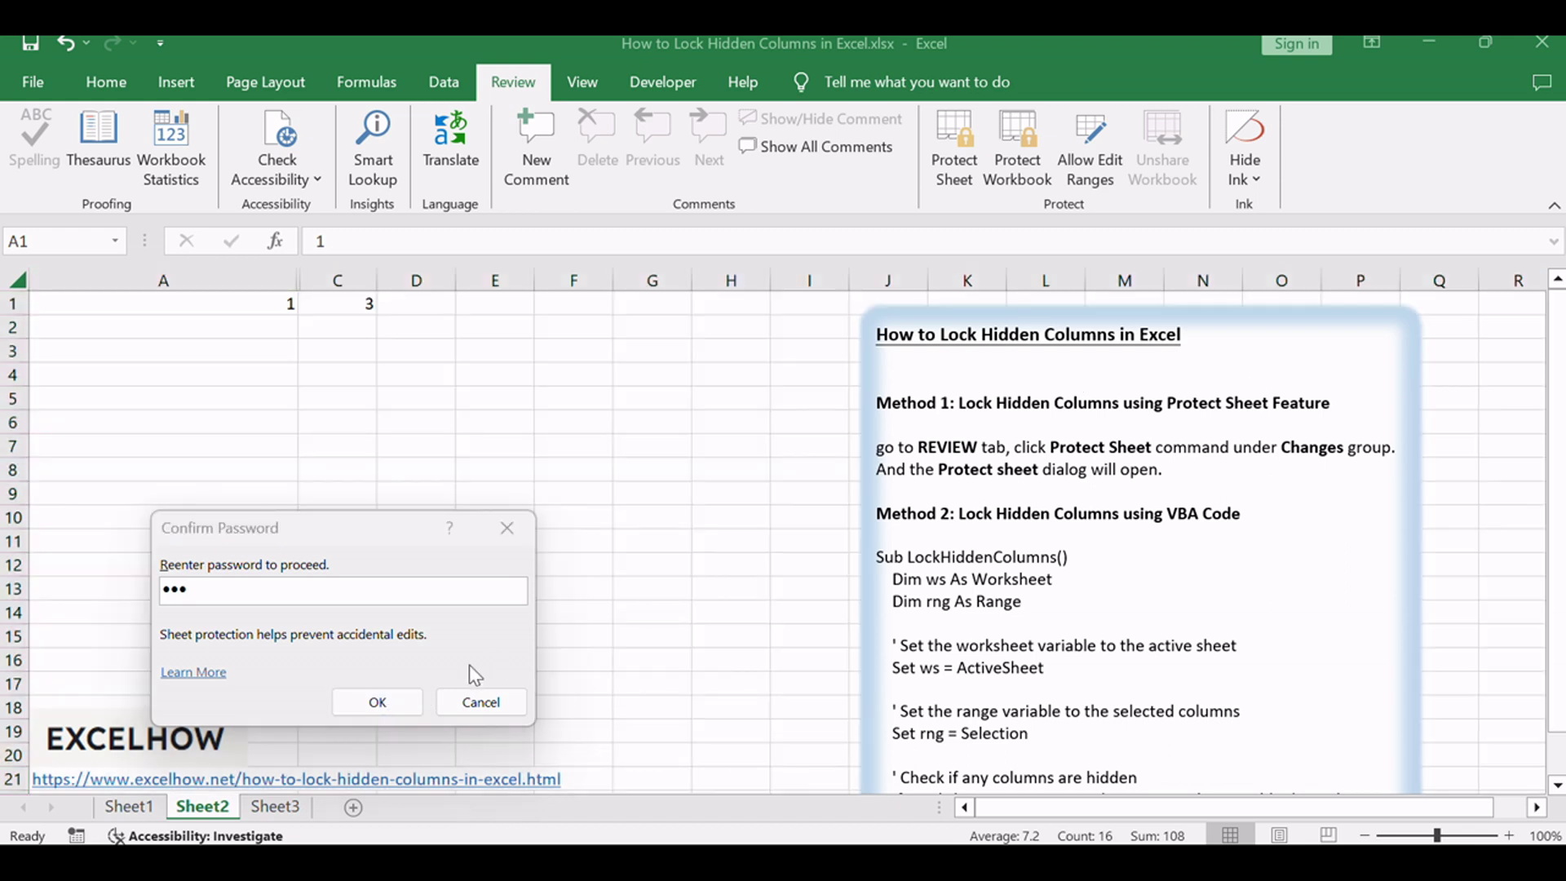
click(369, 700)
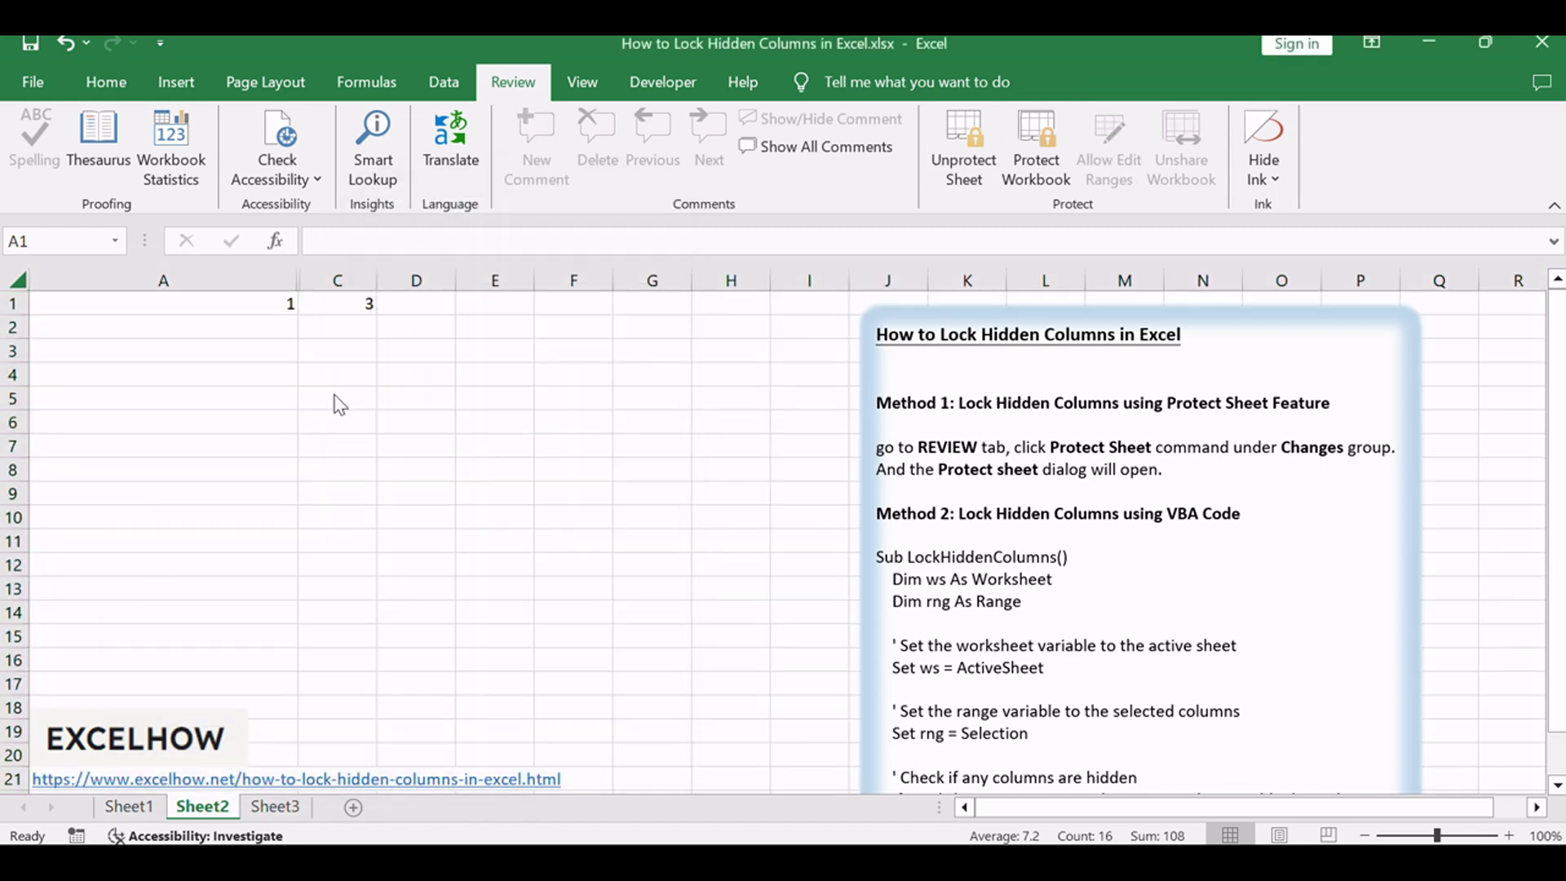
Attempt a cell edit and dismiss the protected-sheet warning
double_click(336, 327)
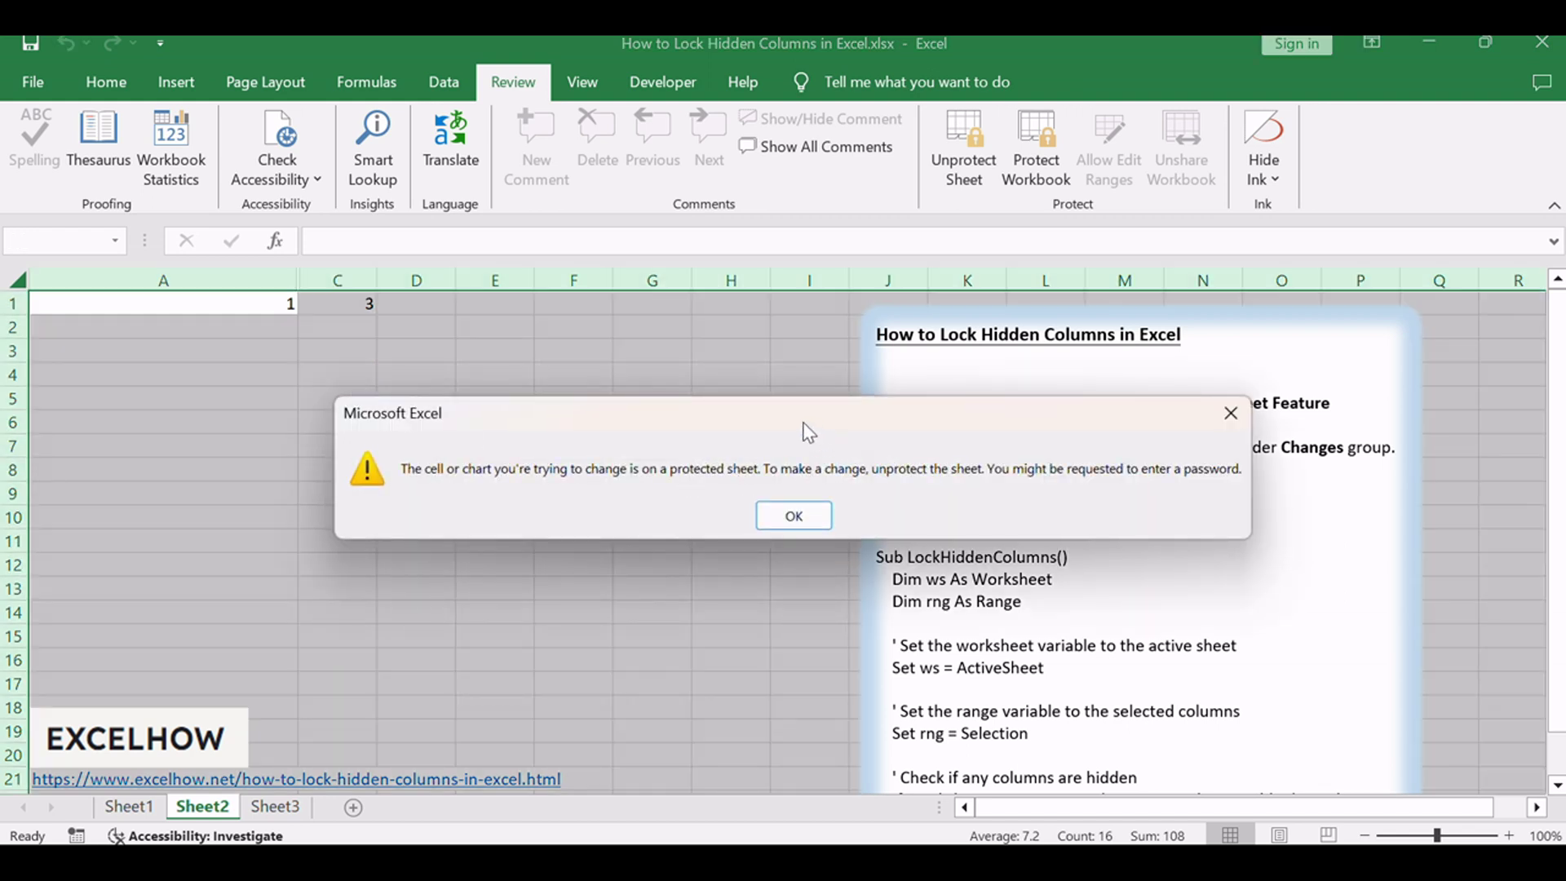
drag(810, 423, 643, 353)
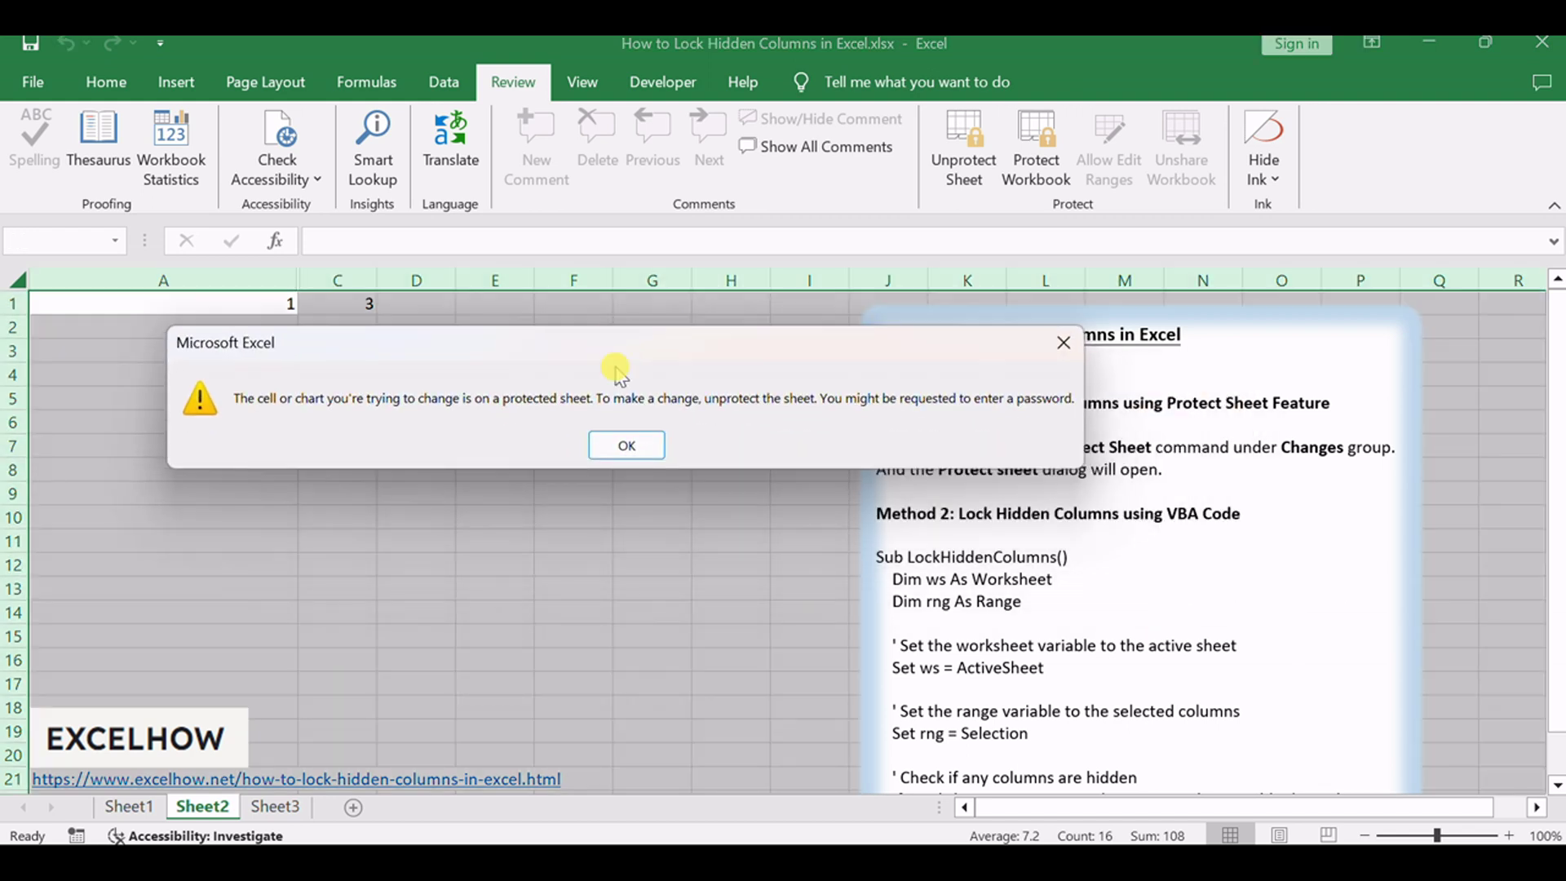
click(634, 447)
Check that Delete is greyed out in the context menus of cells C1, A1 and A2
right_click(303, 304)
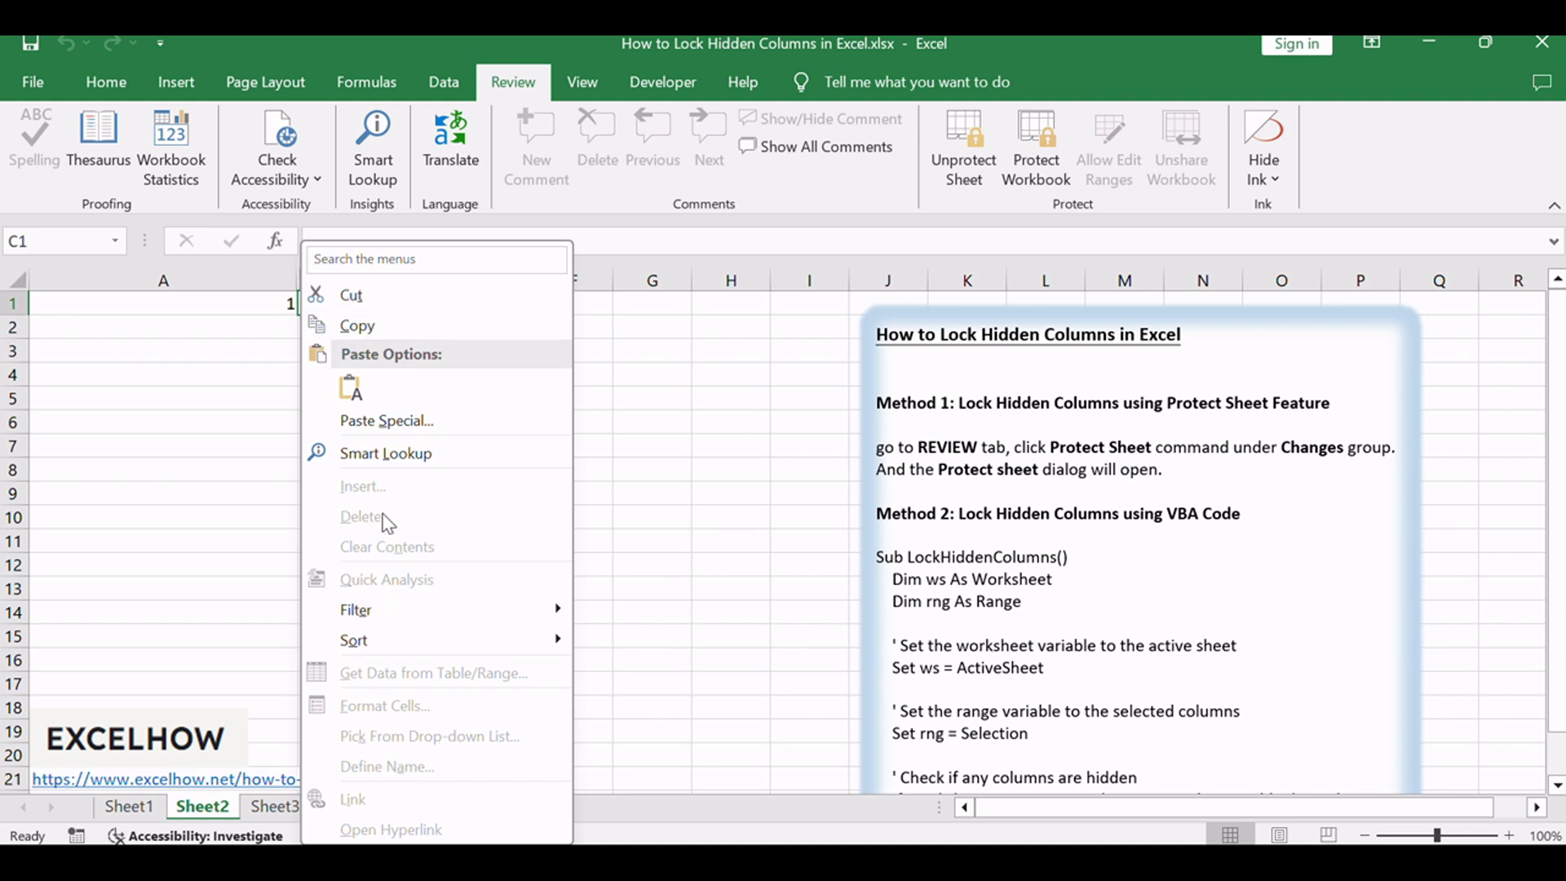
key(Escape)
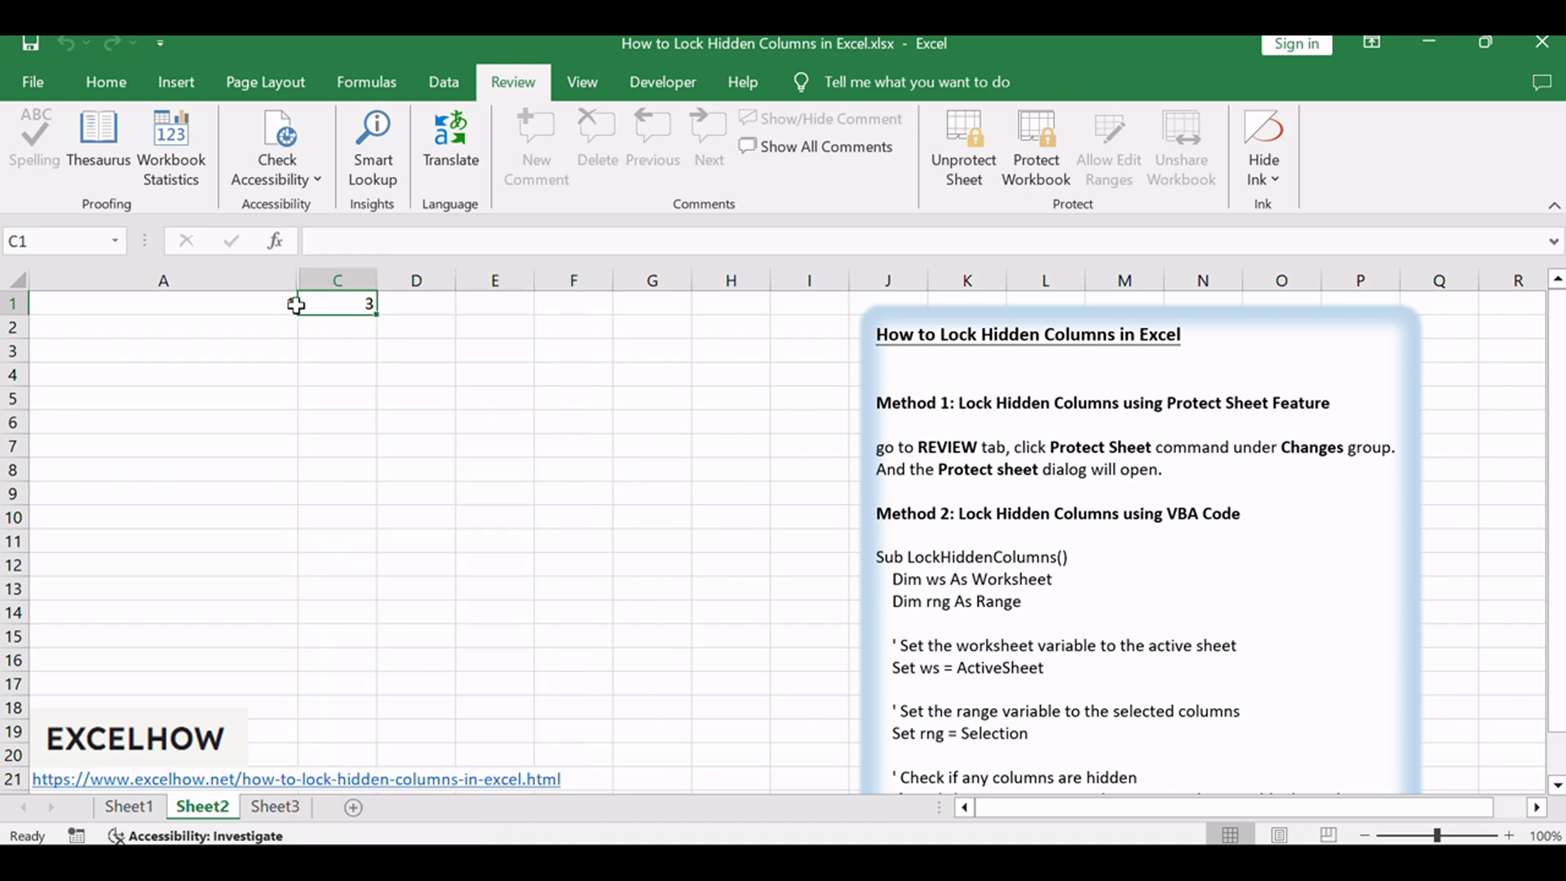
right_click(296, 305)
right_click(288, 308)
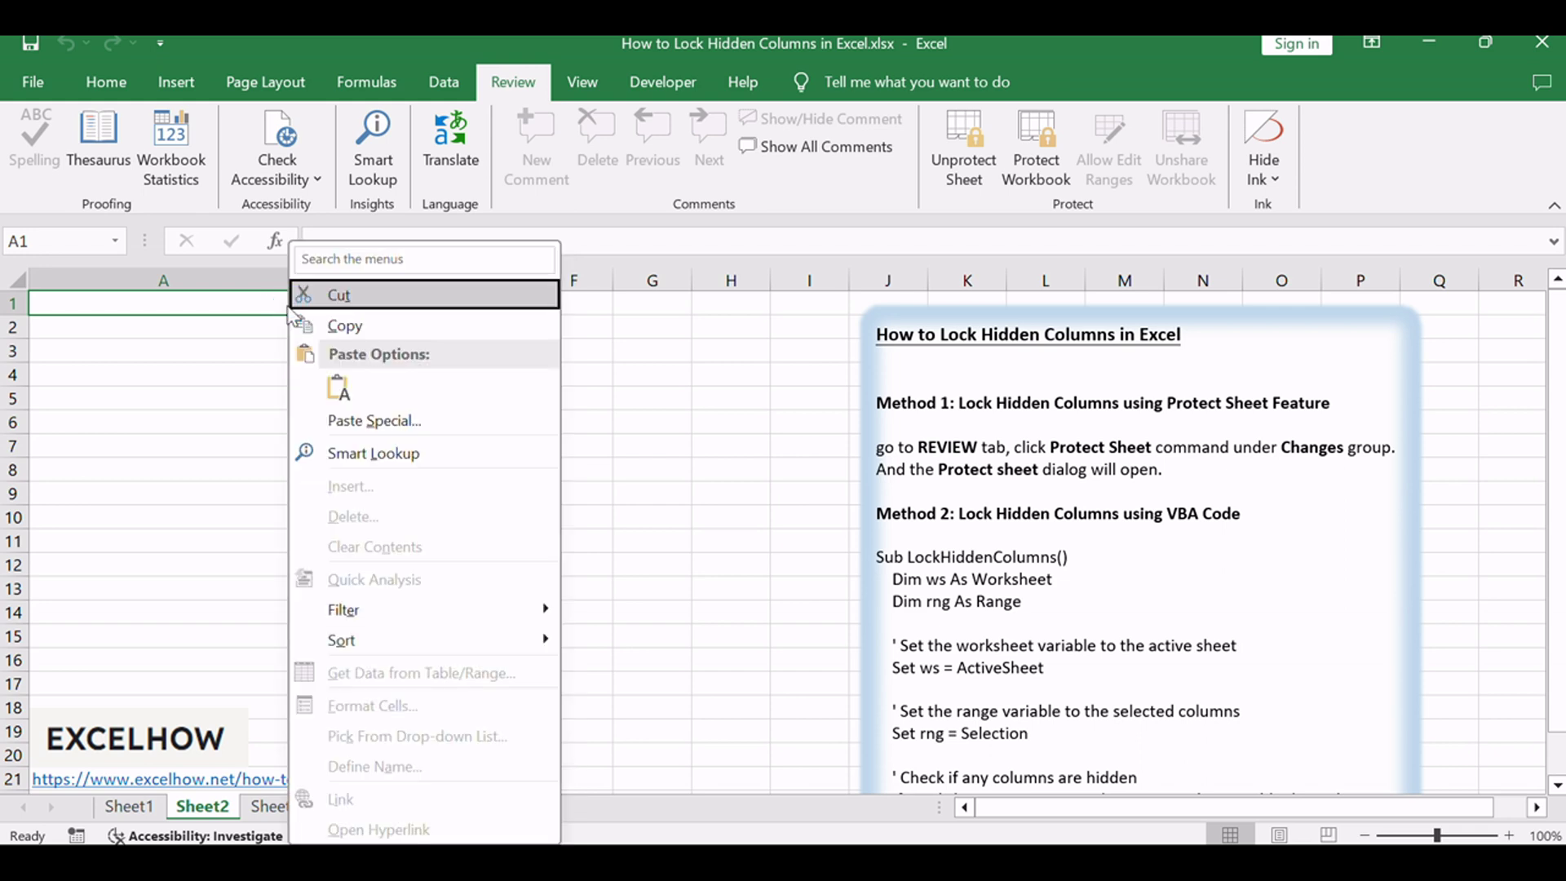
click(238, 328)
right_click(241, 330)
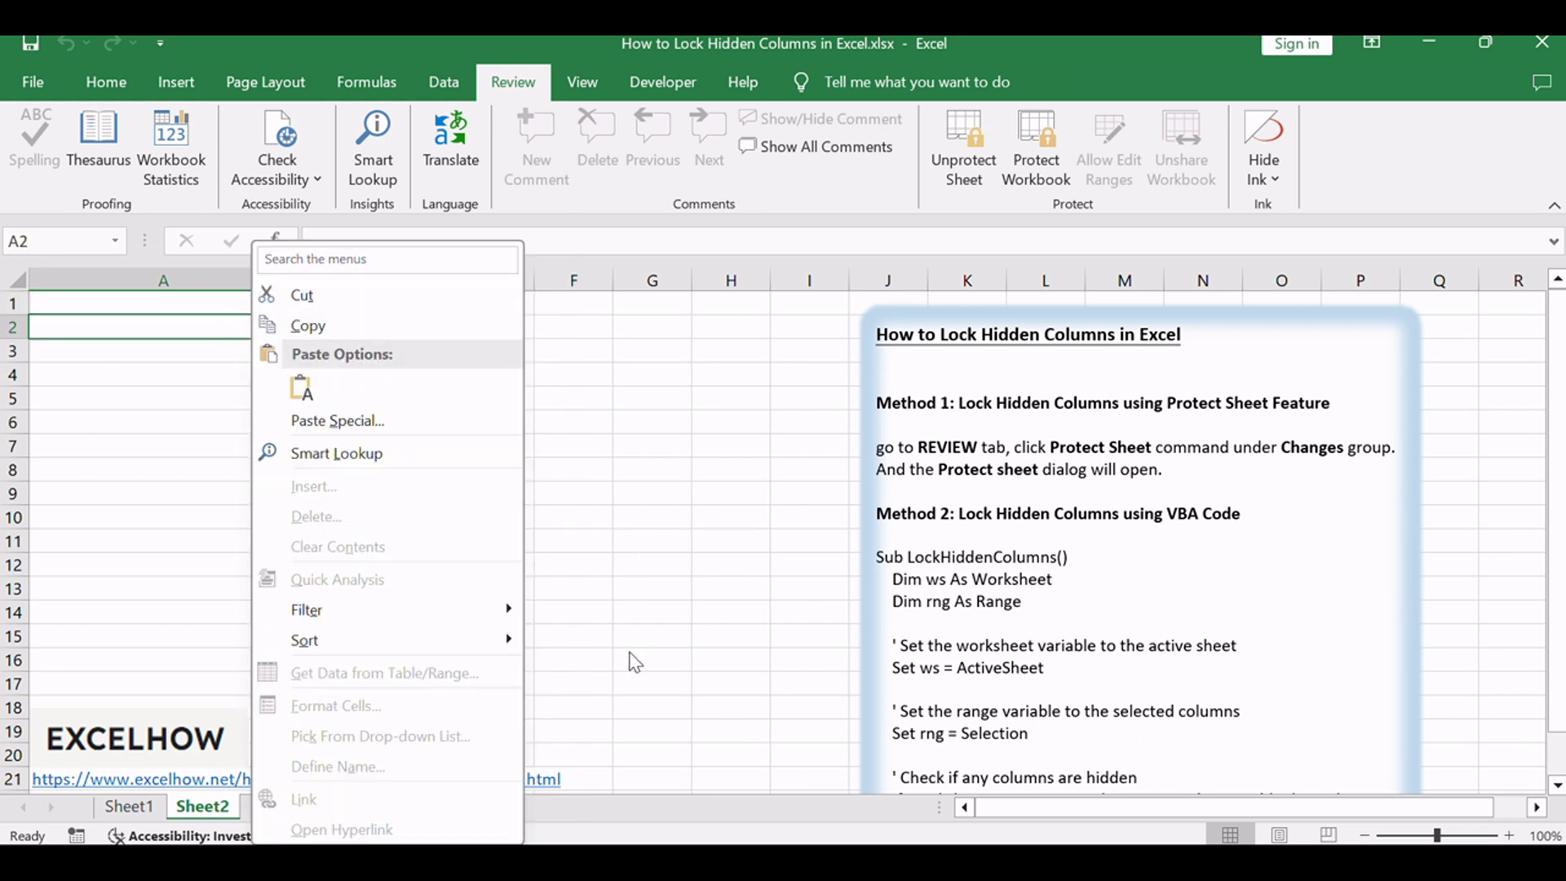
click(674, 507)
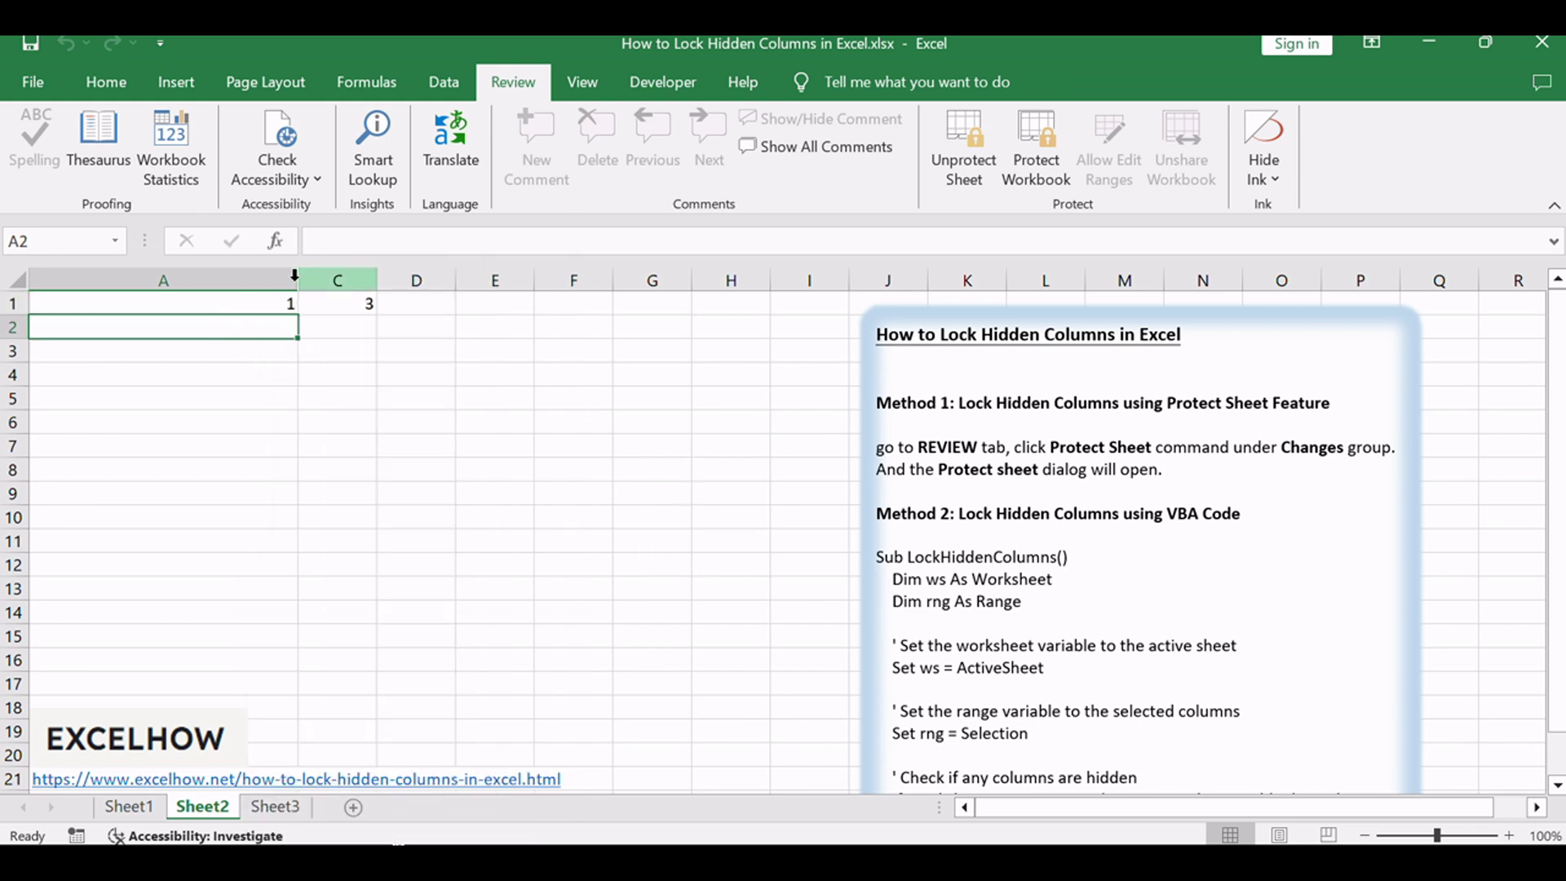
Confirm from column A's header menu that hidden column B can't be unhidden
click(294, 275)
right_click(295, 278)
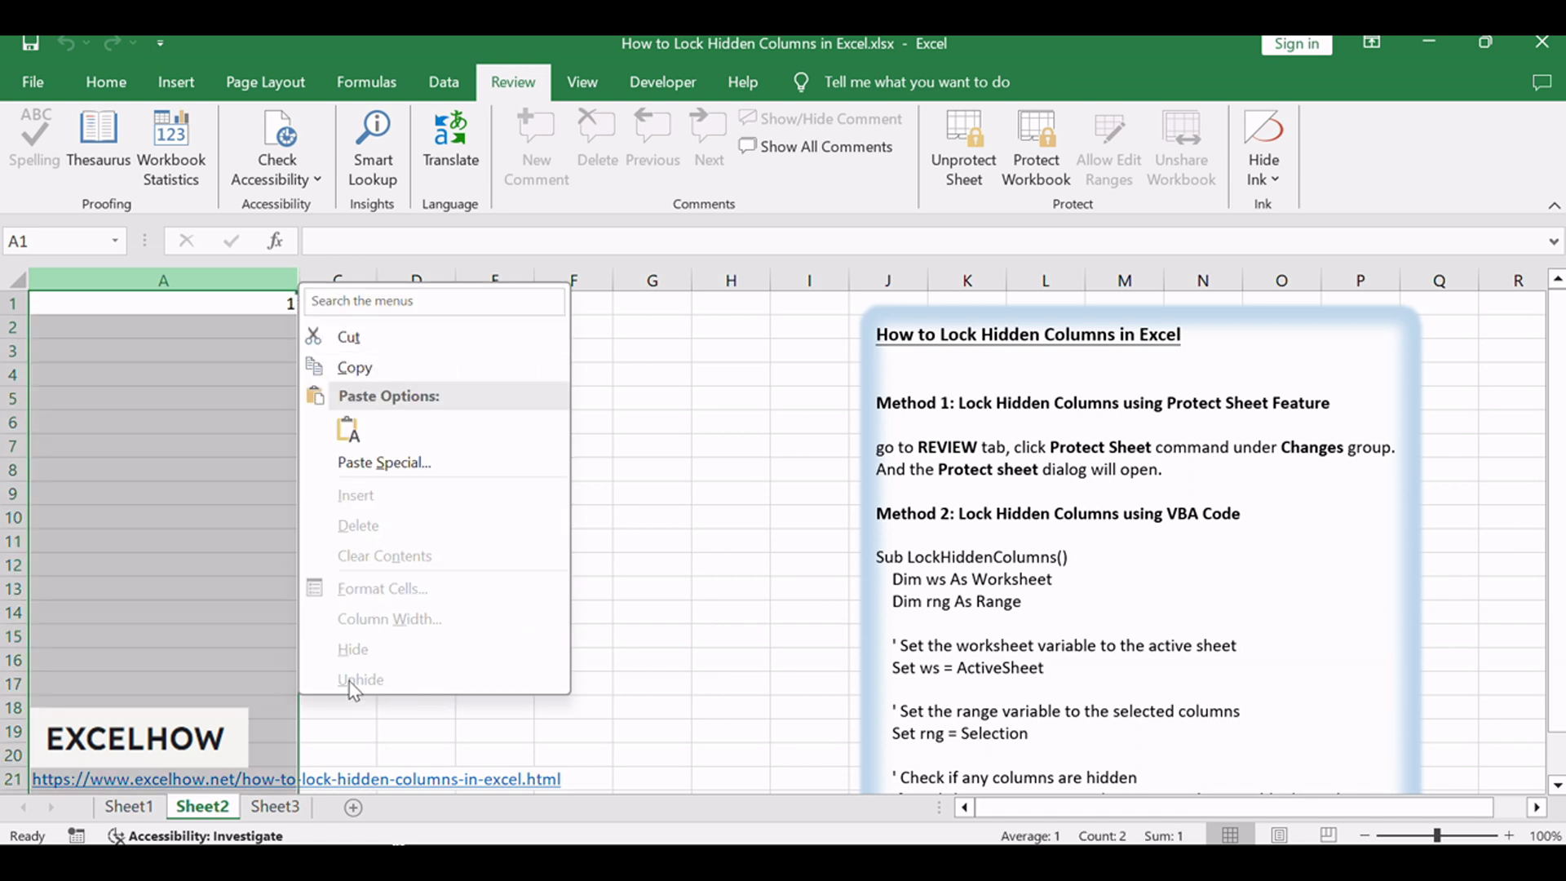
click(652, 512)
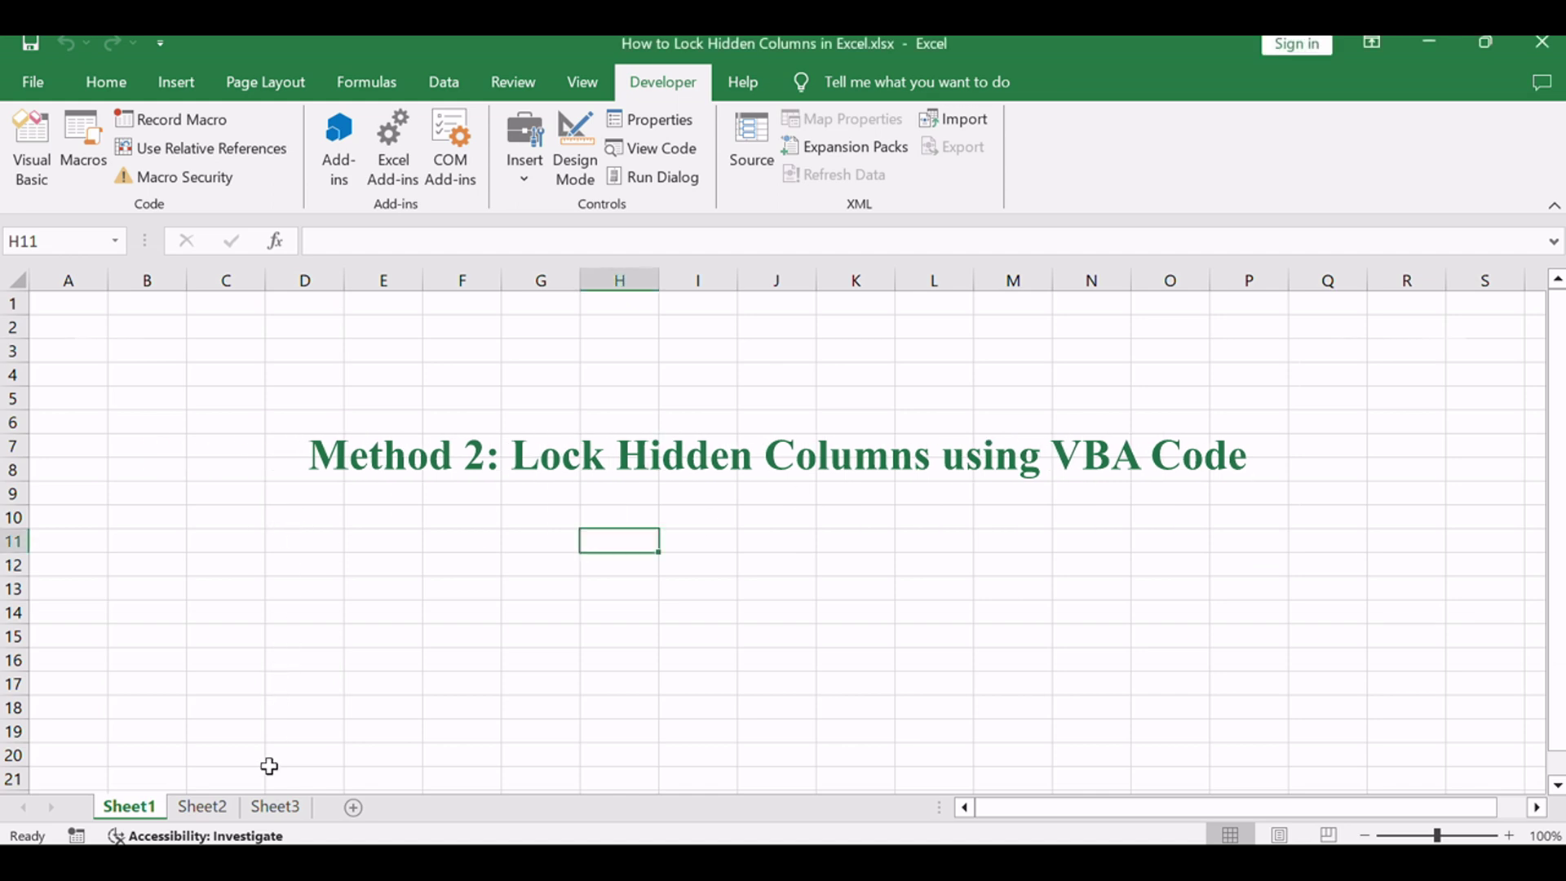
Return to Sheet2, select cell E7, and launch the VBA editor with Alt+F11
click(204, 807)
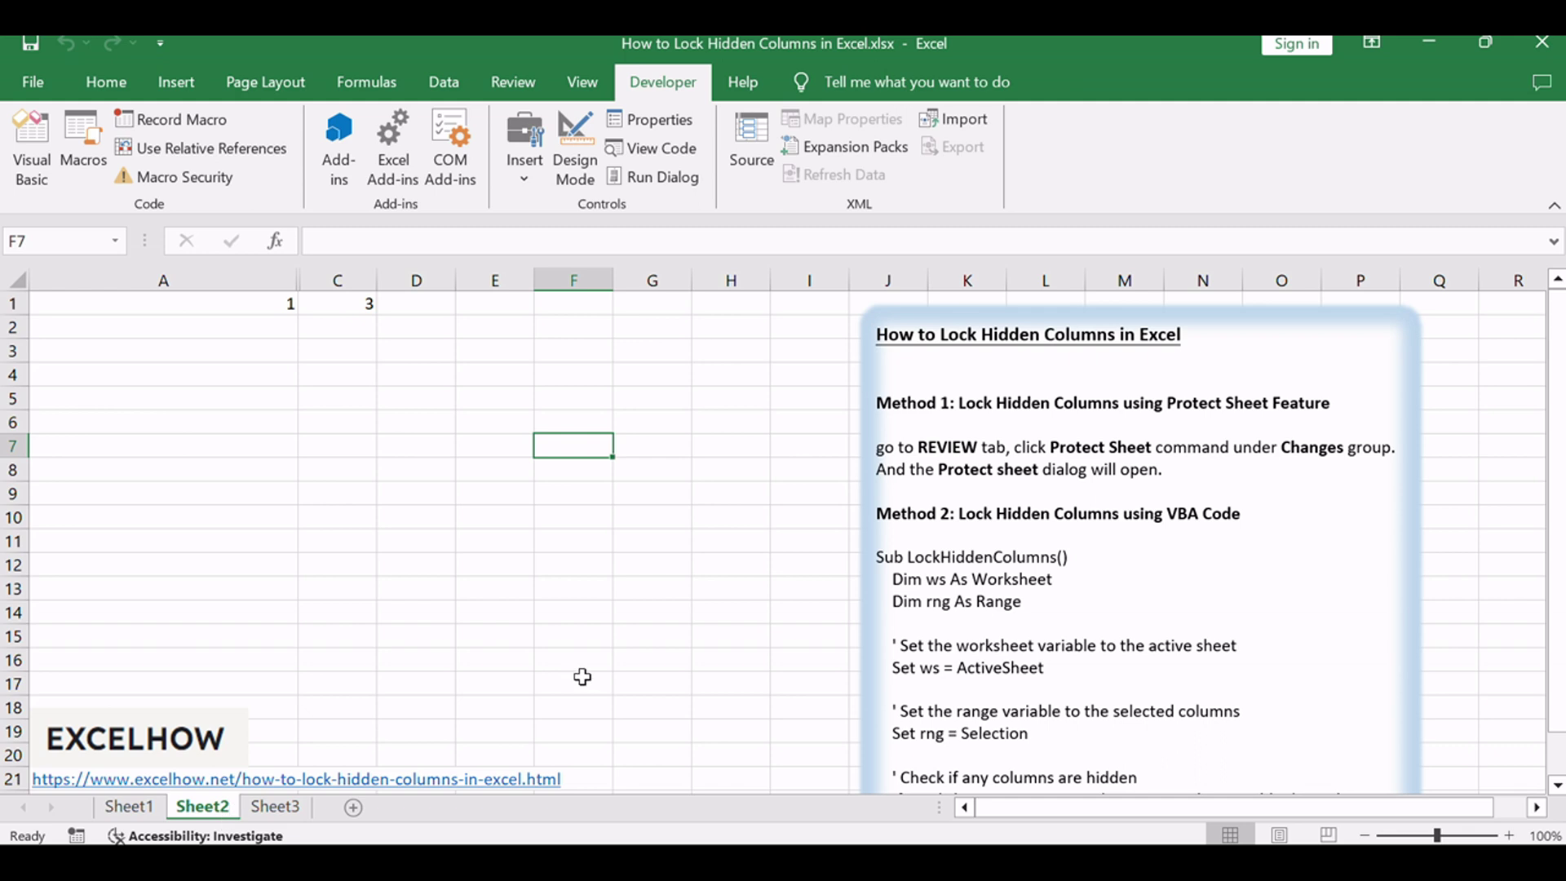
click(465, 542)
click(460, 445)
key(alt+F11)
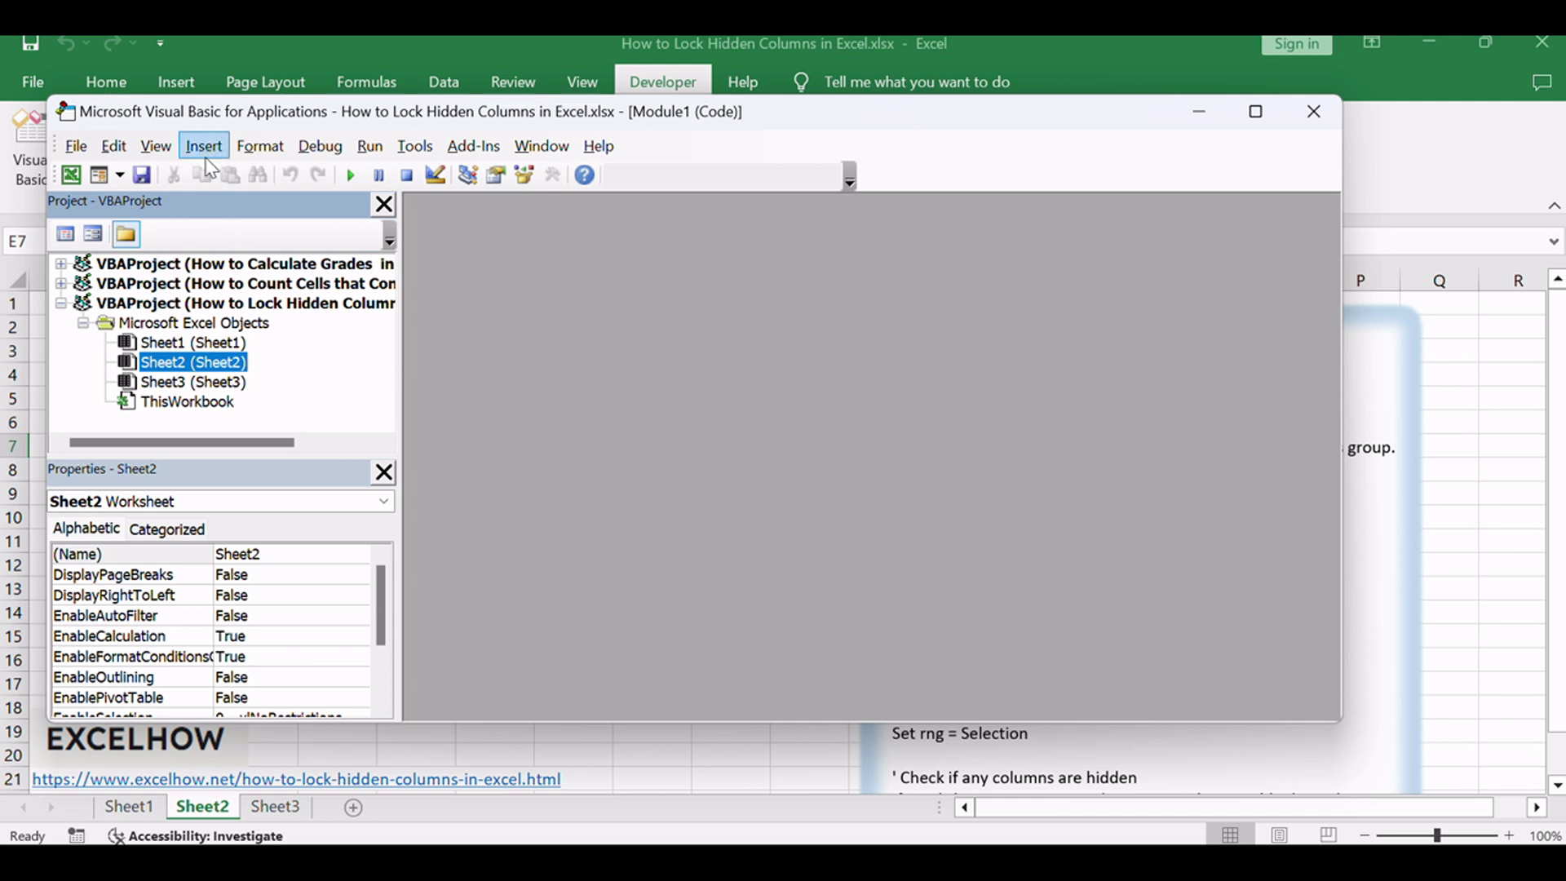
Insert Module1 with the pasted LockHiddenColumns macro, then close the editor
right_click(294, 325)
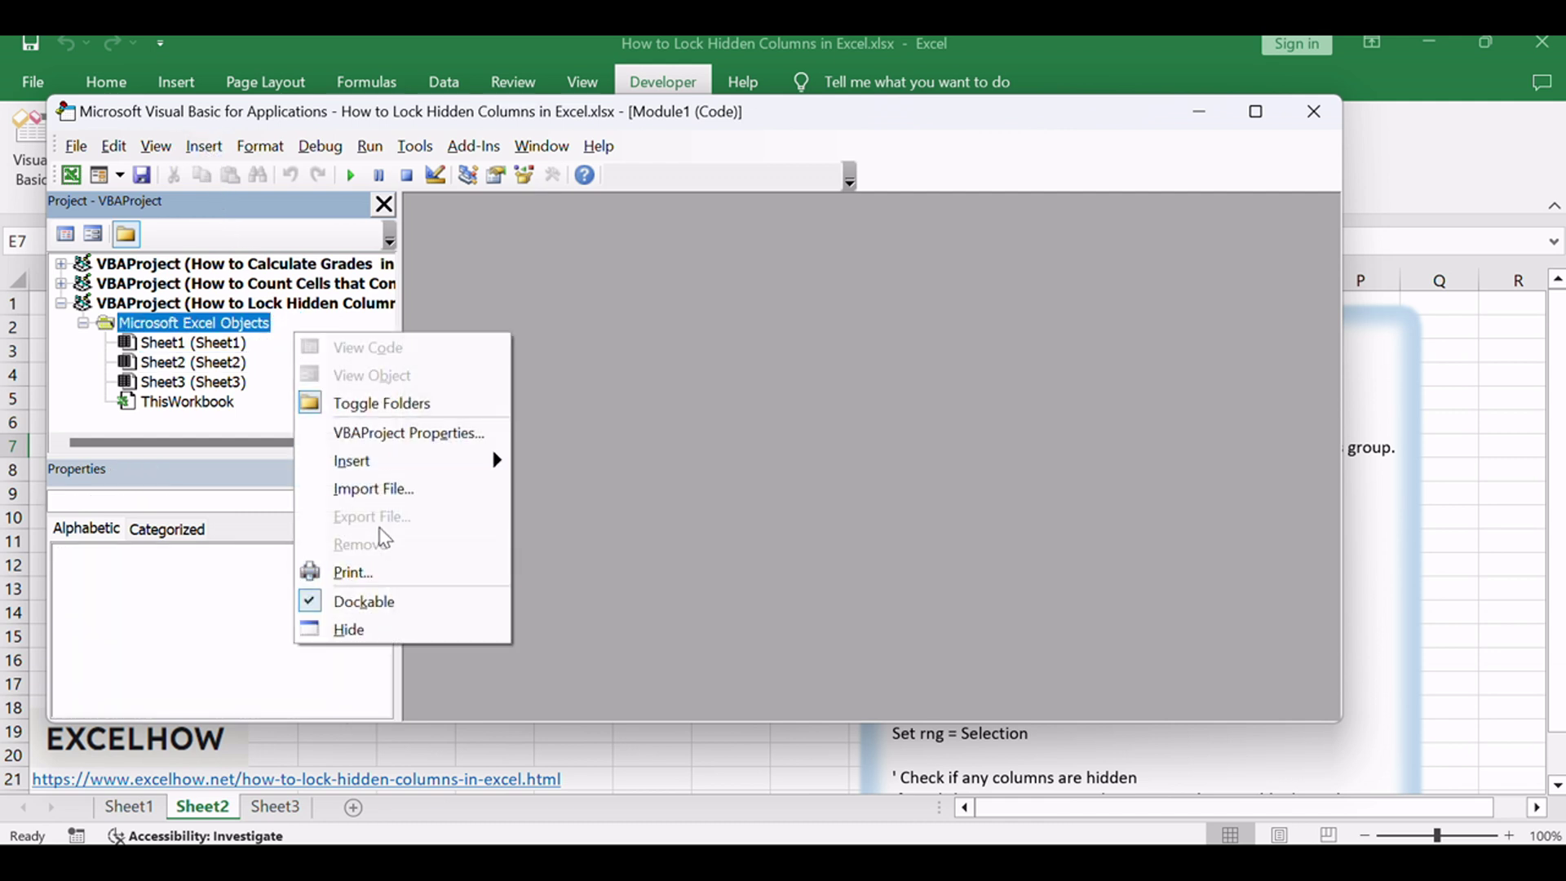
mouse_move(366, 459)
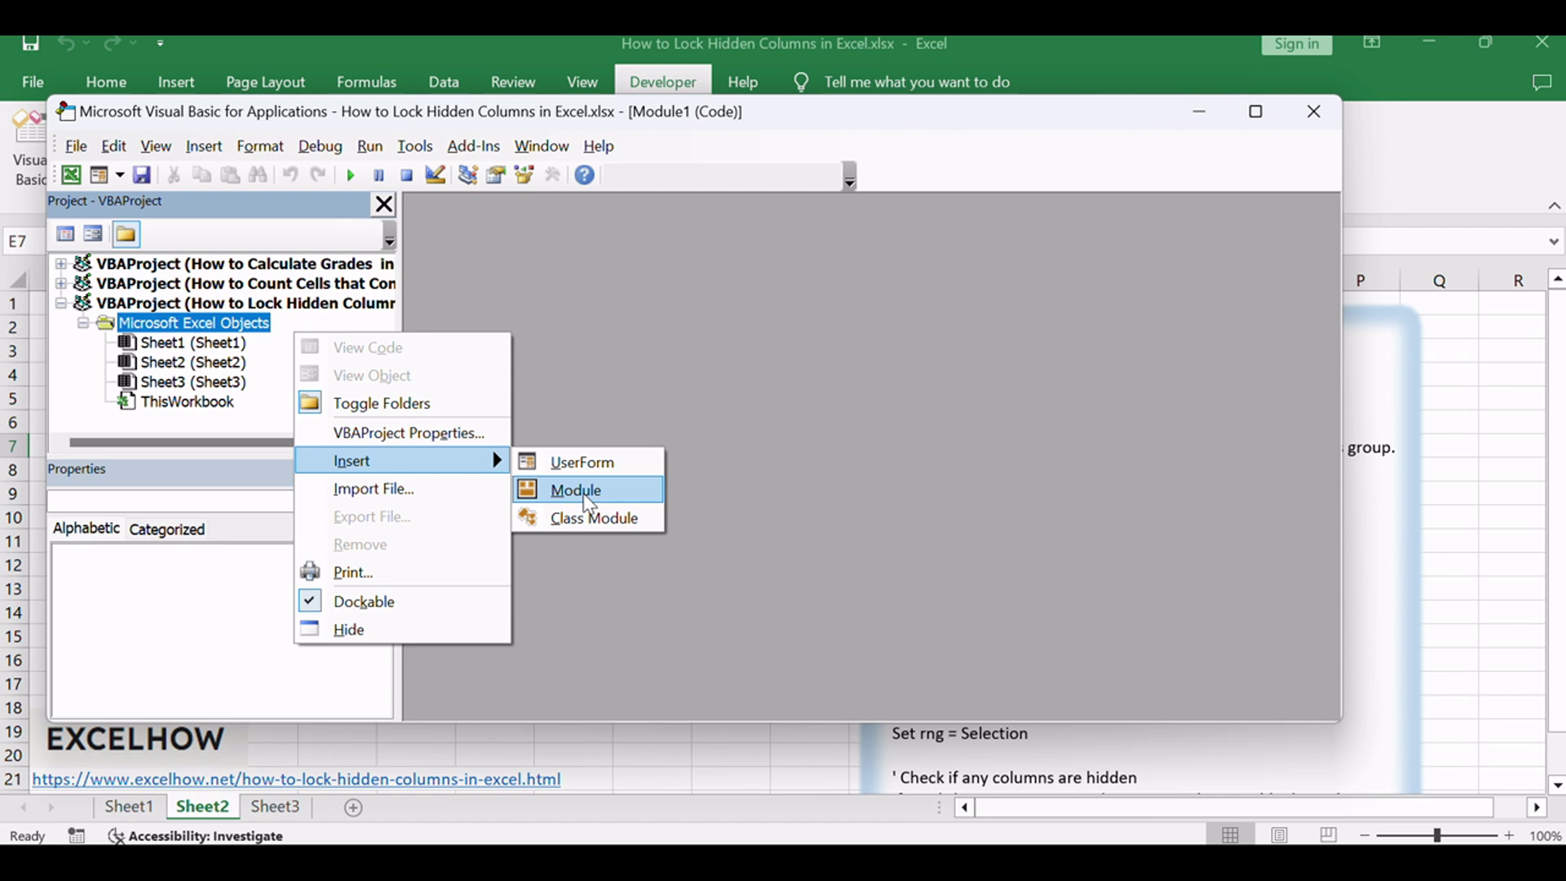
click(574, 489)
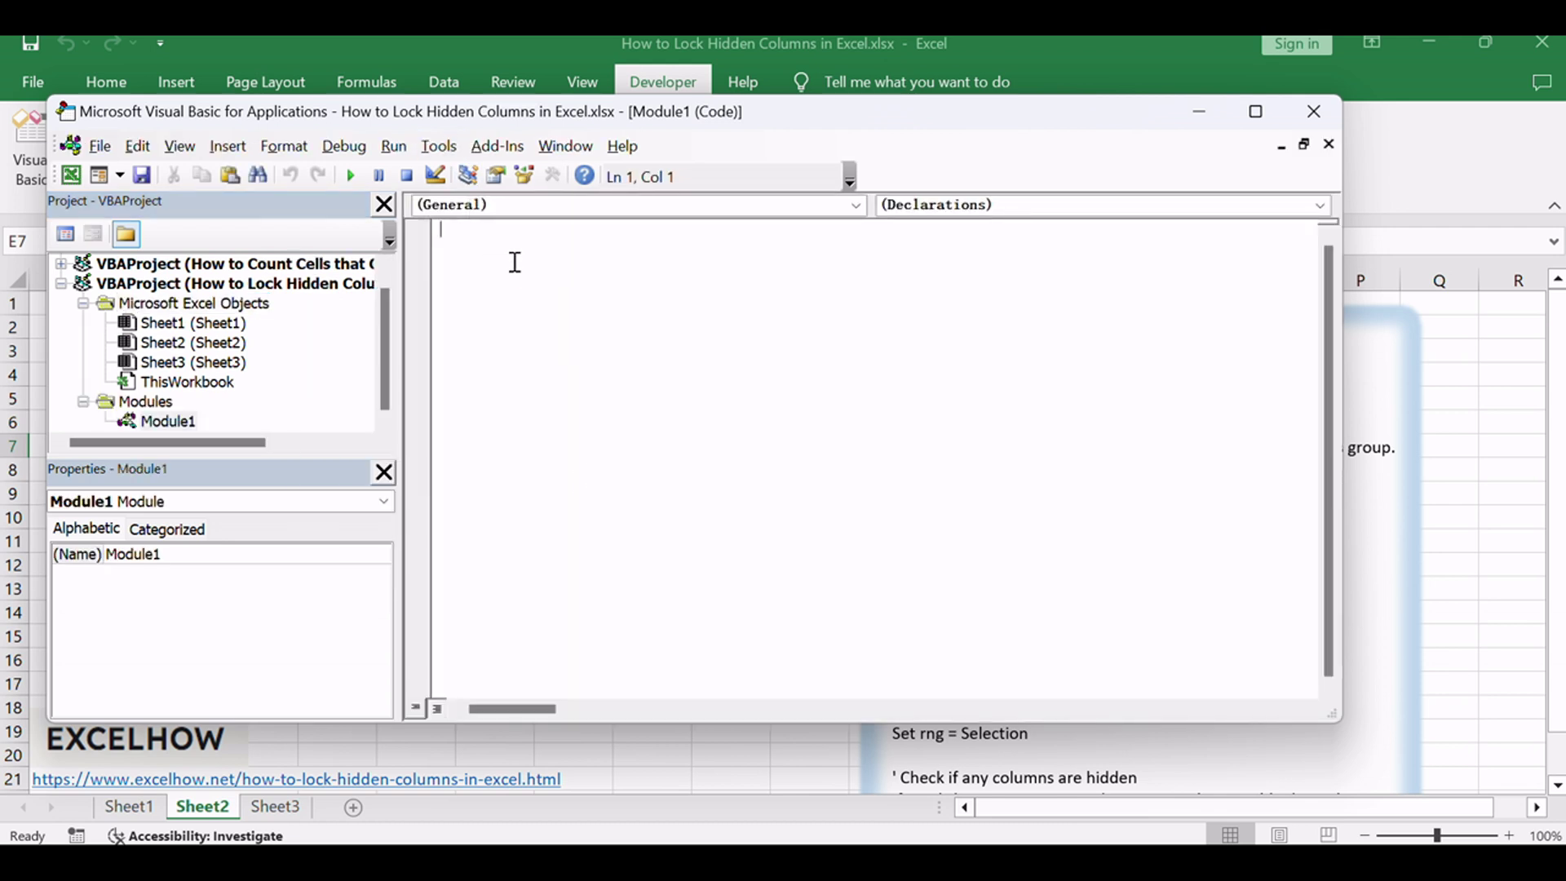
key(ctrl+v)
click(490, 229)
double_click(503, 229)
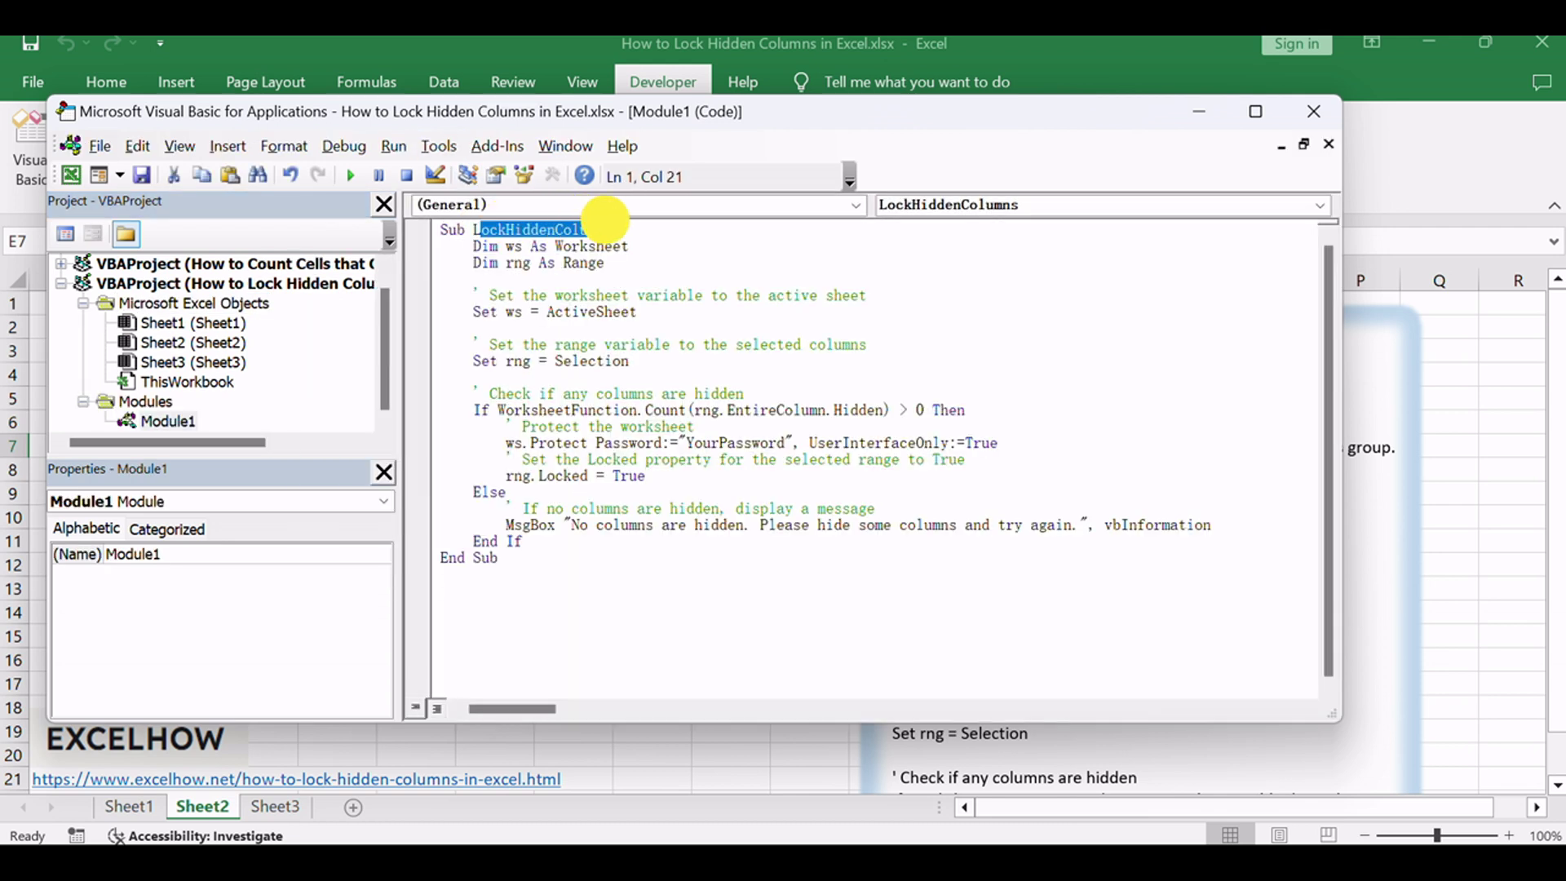
click(721, 244)
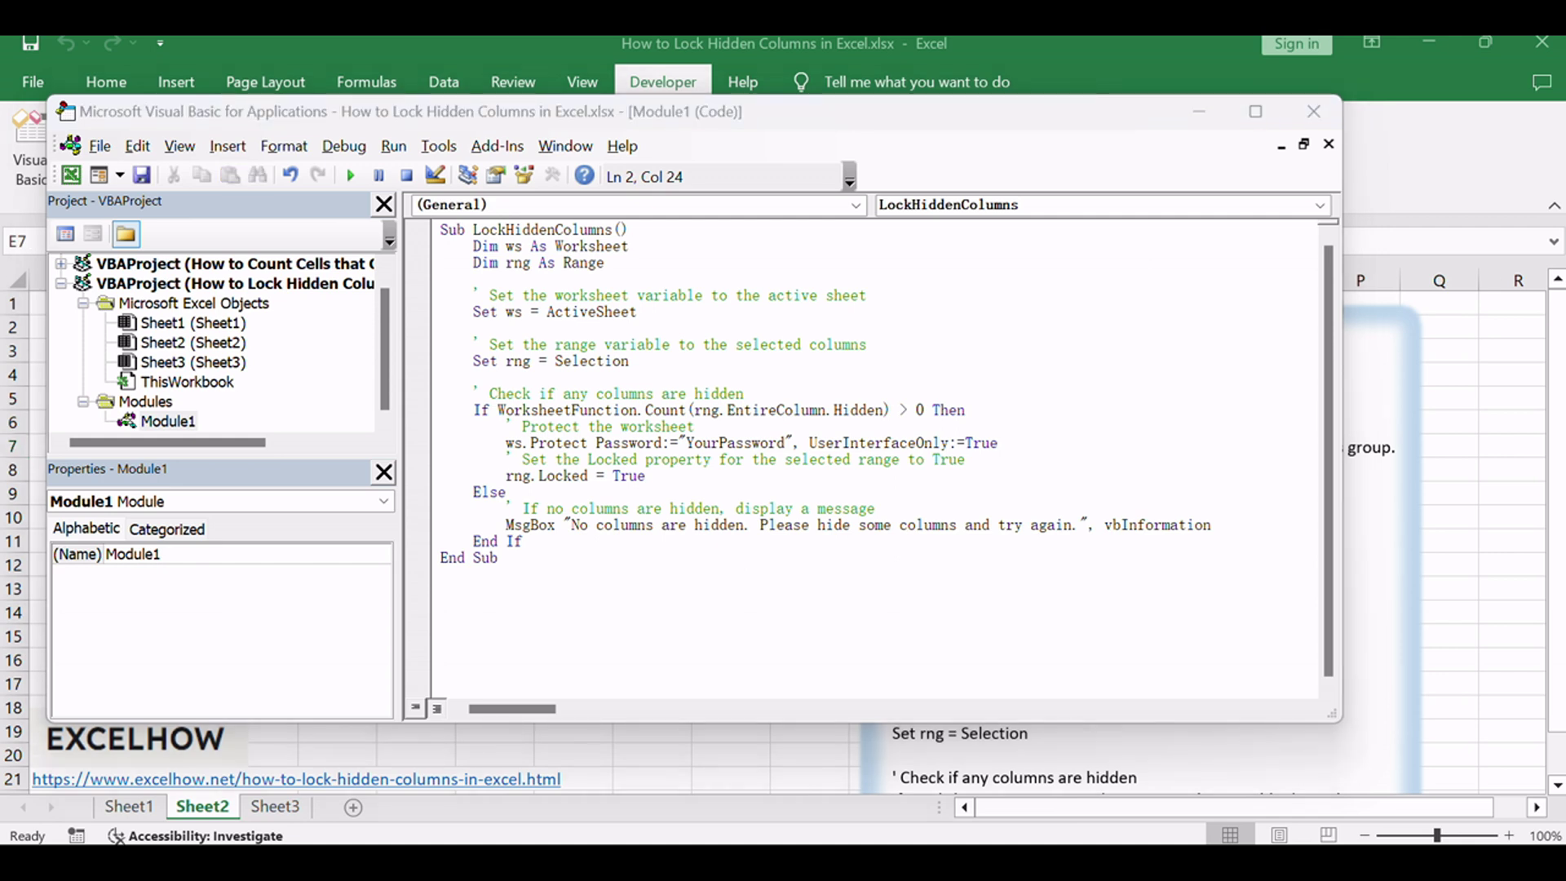
click(1313, 111)
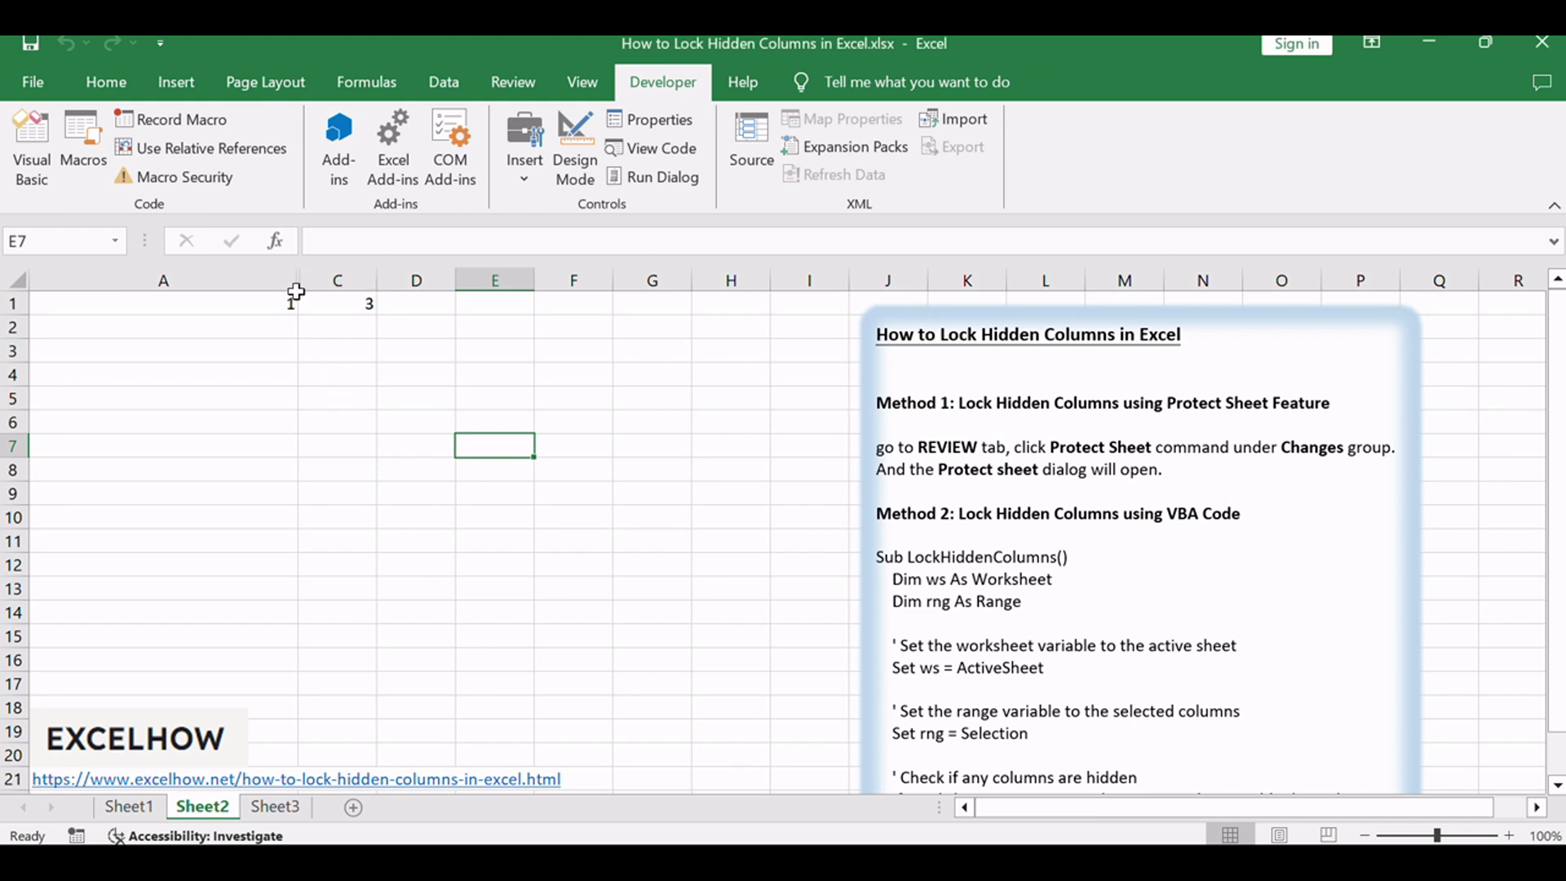
Run the LockHiddenColumns macro and verify that editing cell C6 is blocked
click(84, 155)
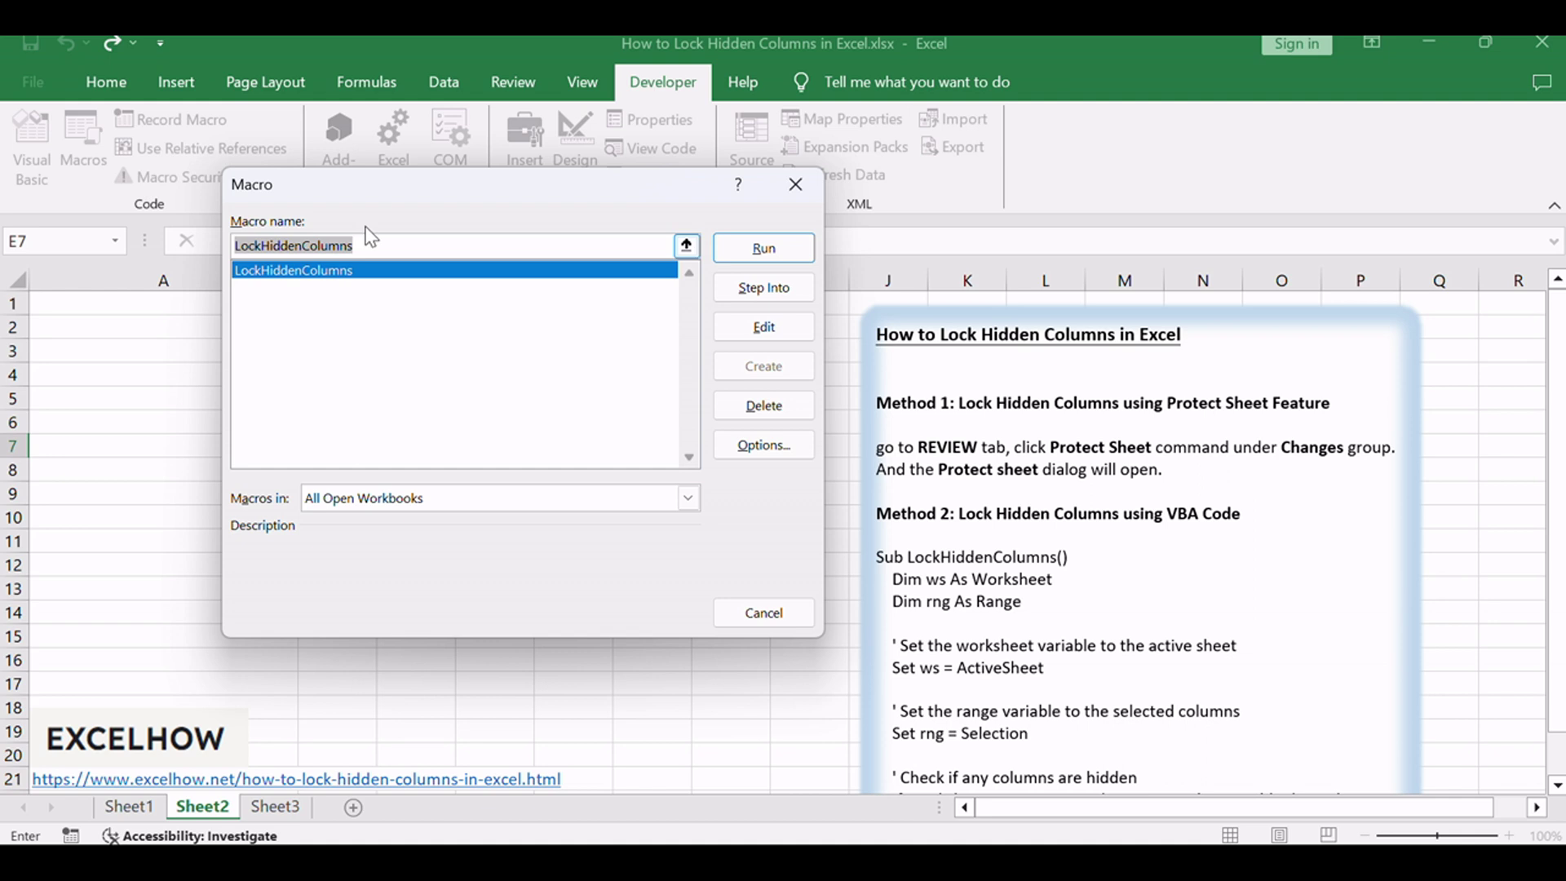
click(326, 275)
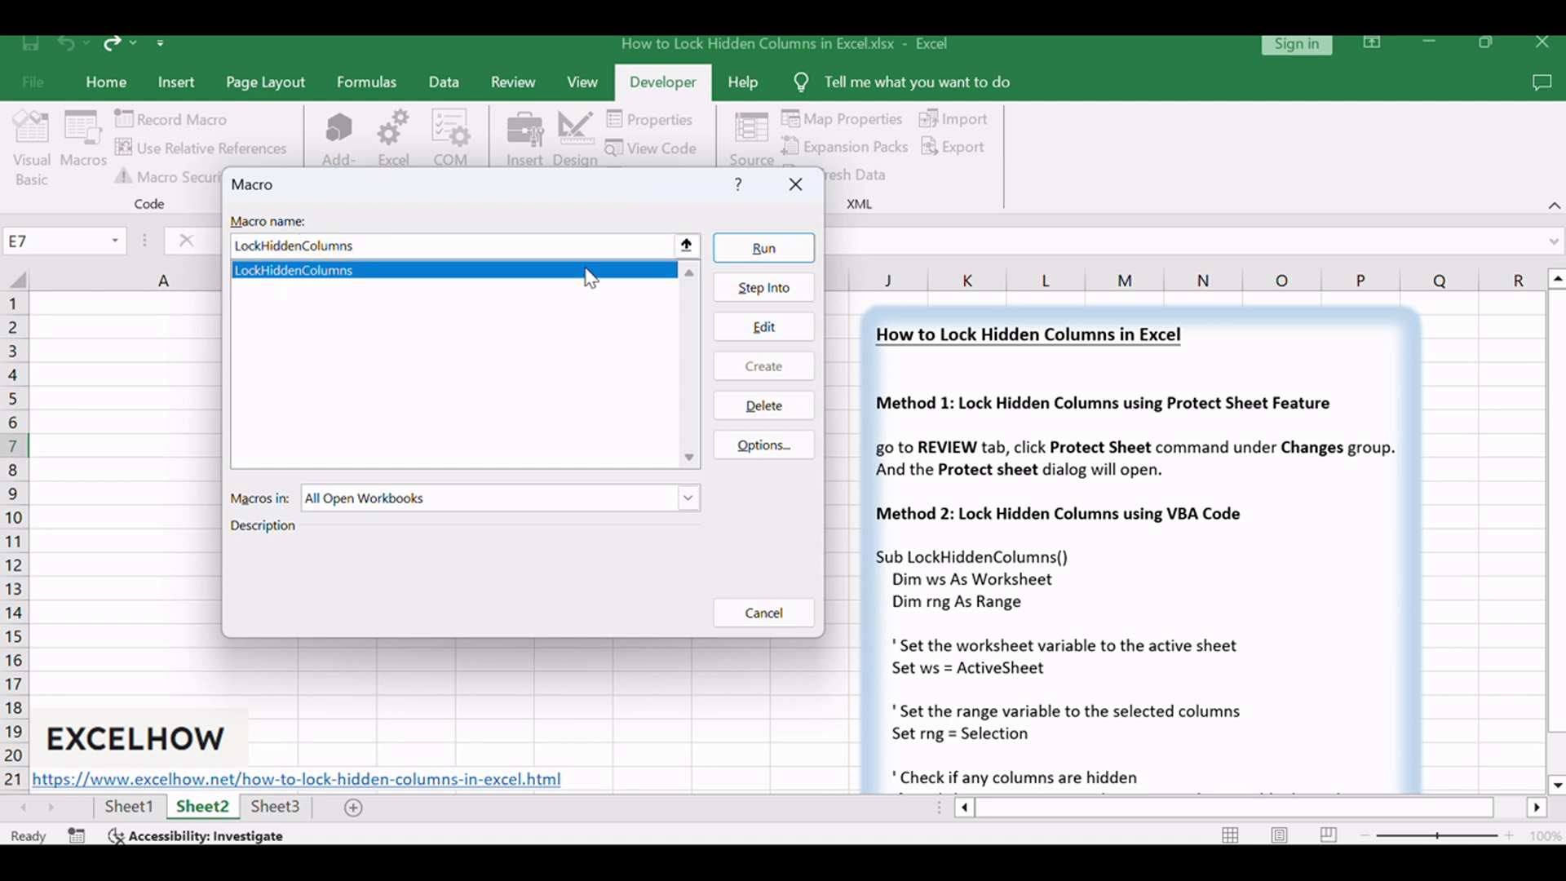
click(780, 252)
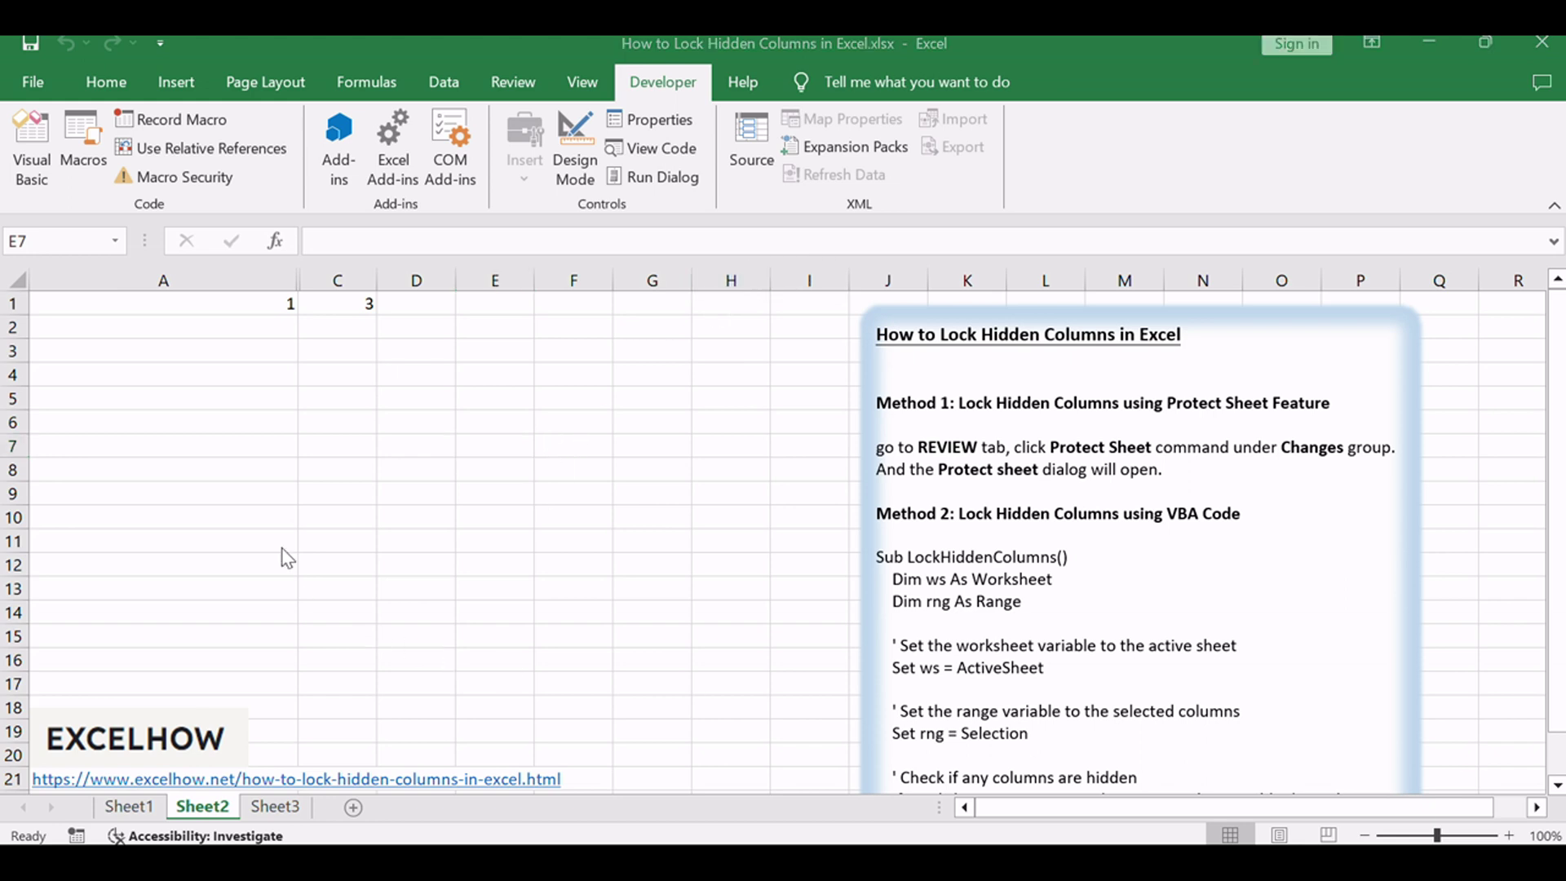
double_click(334, 421)
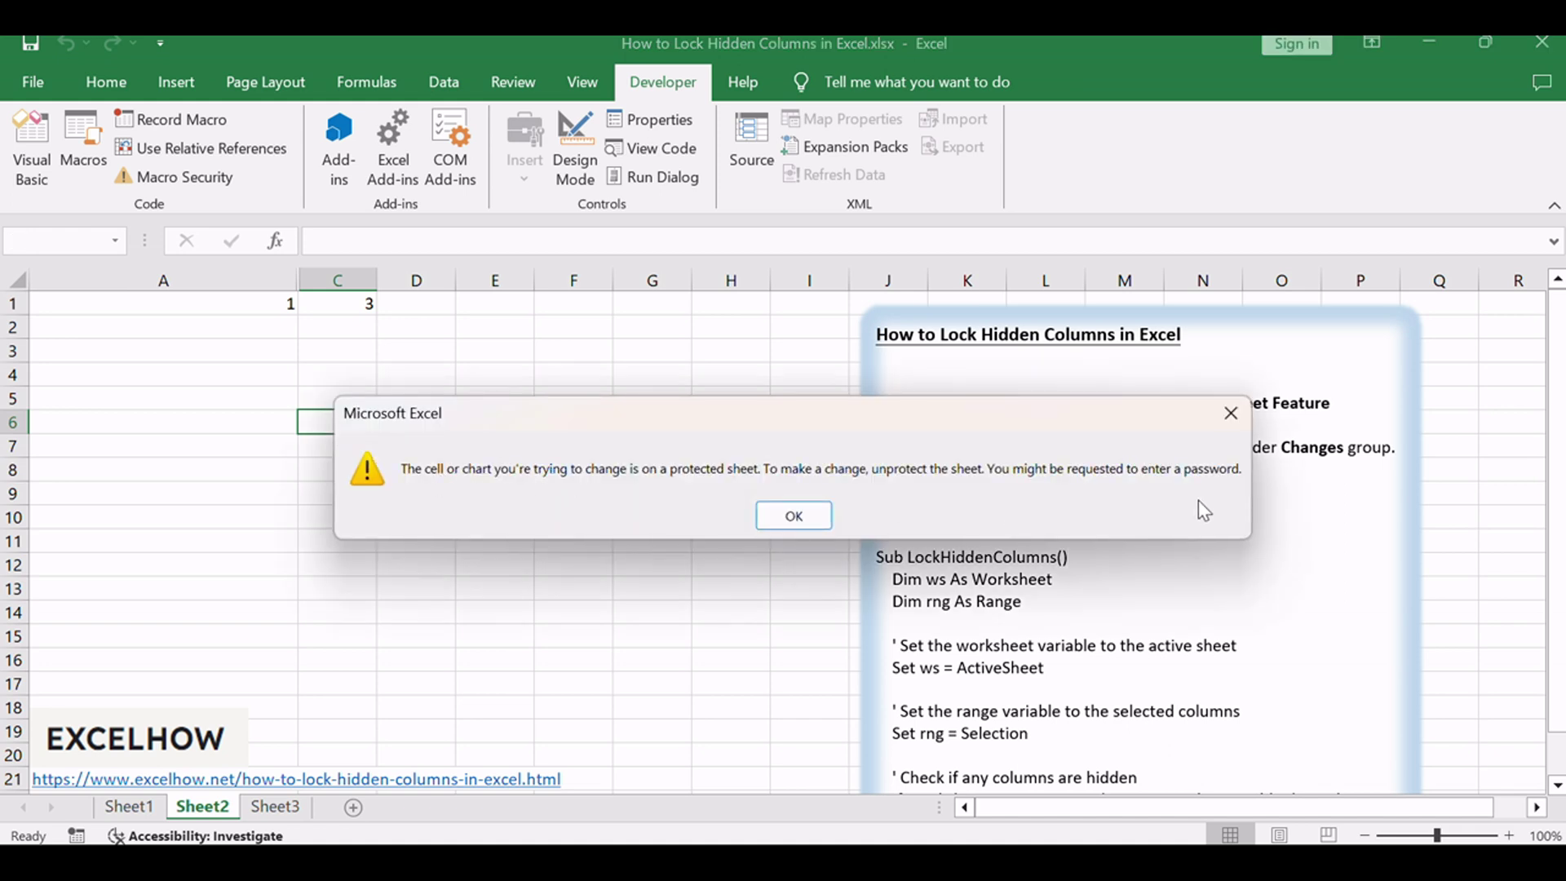
click(795, 515)
scroll(1052, 636, down, 2)
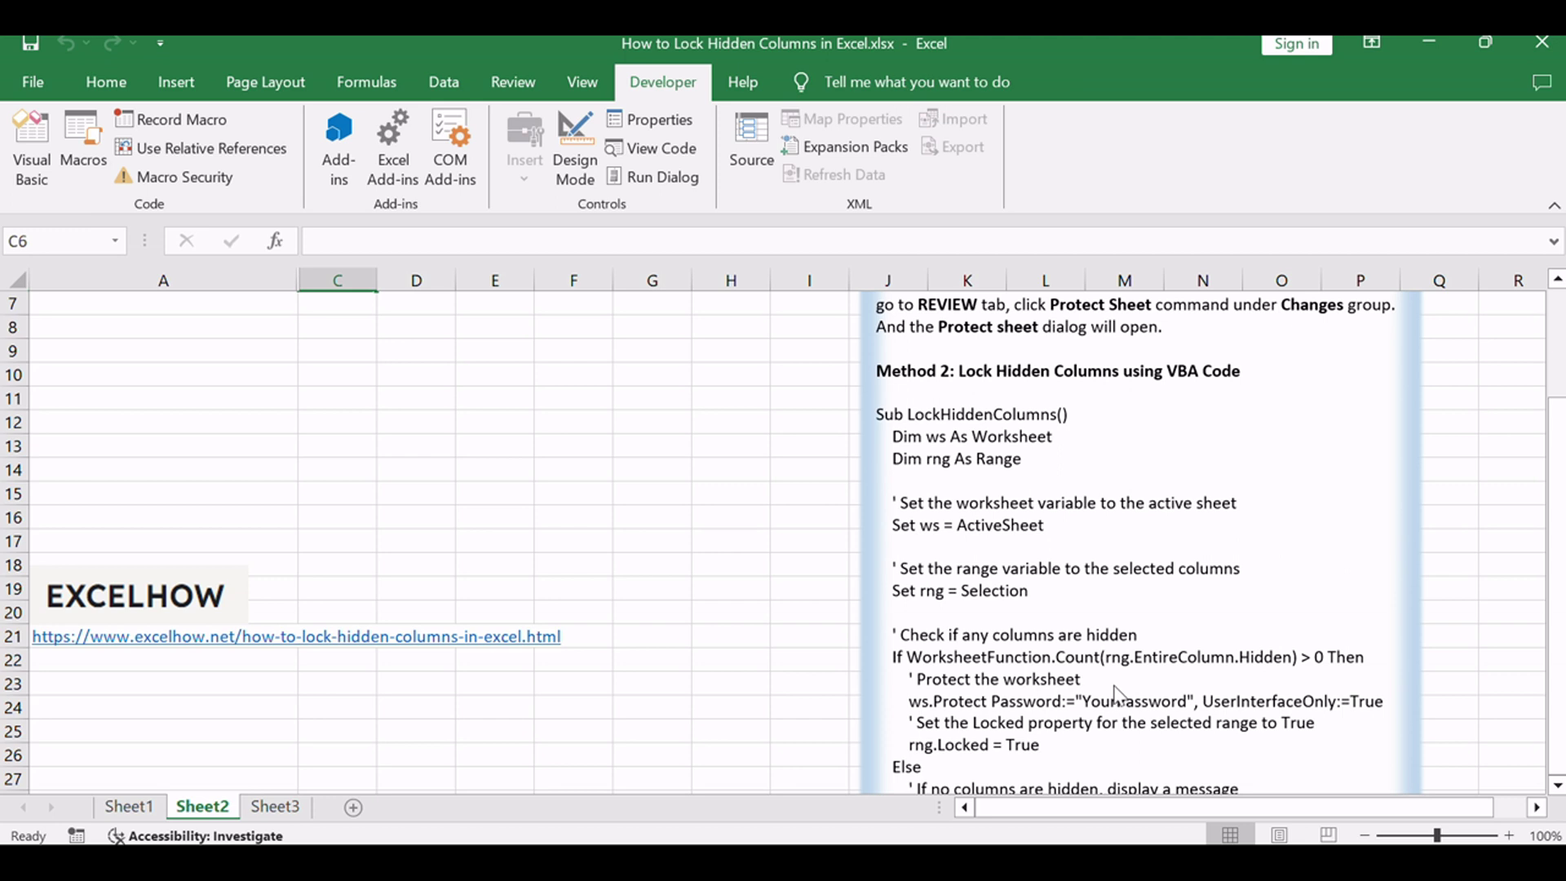
click(579, 444)
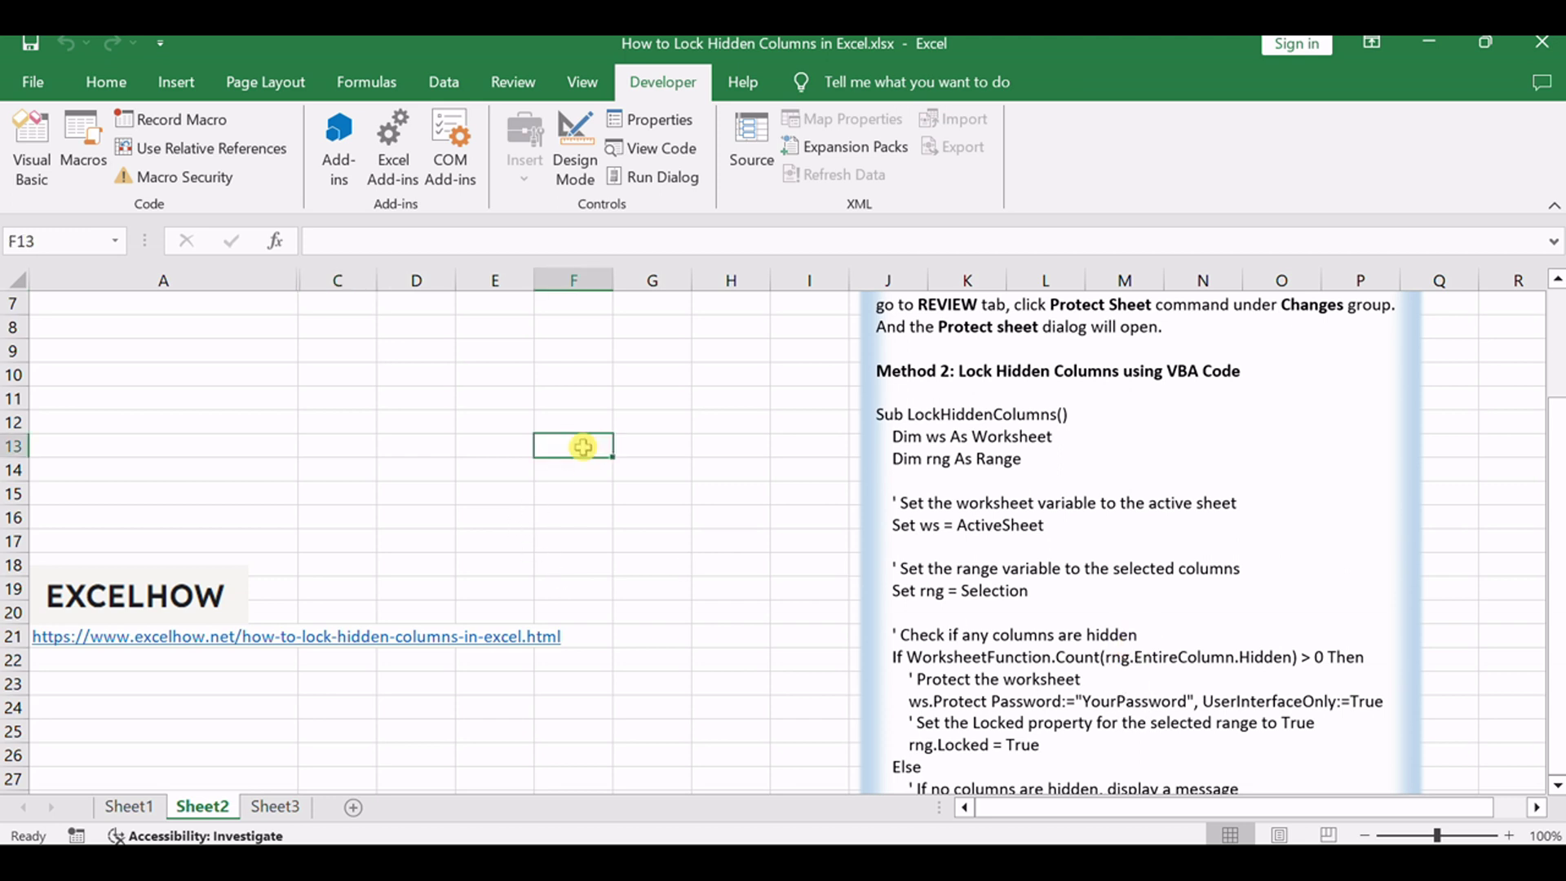
scroll(584, 445, up, 2)
click(584, 445)
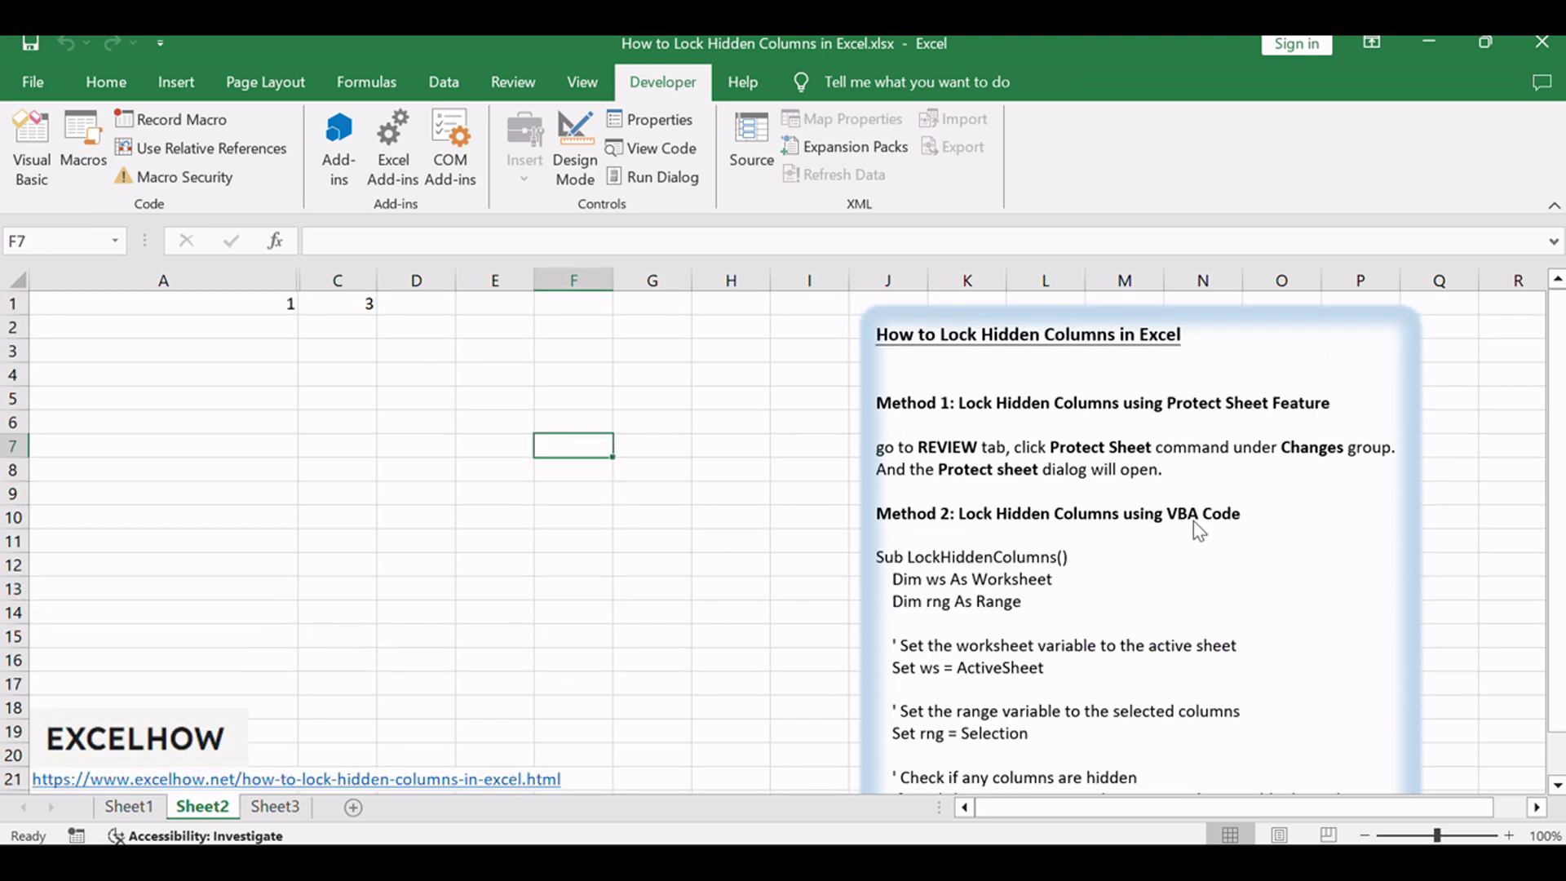